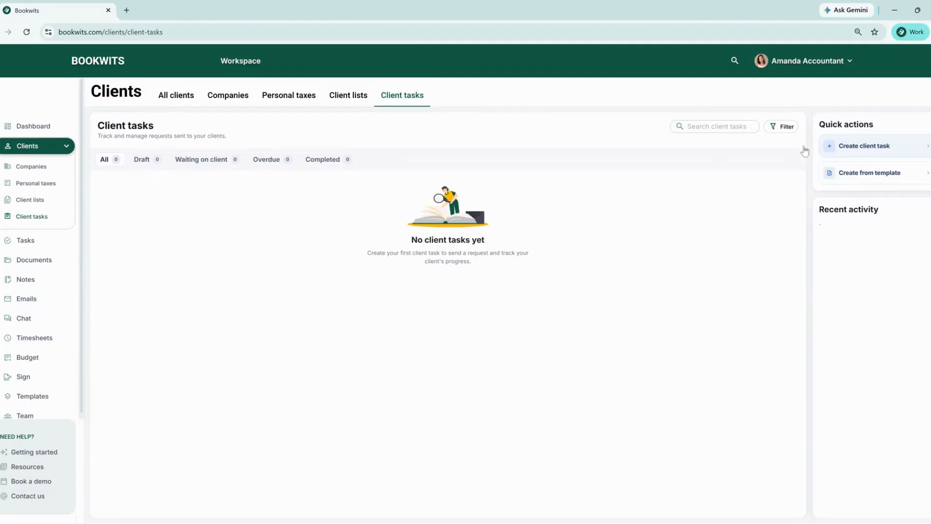
Step: Start a new client task named 'Year-End Preparation Dec 31, 2025'
{"action": "left_click", "coordinate": [857, 151]}
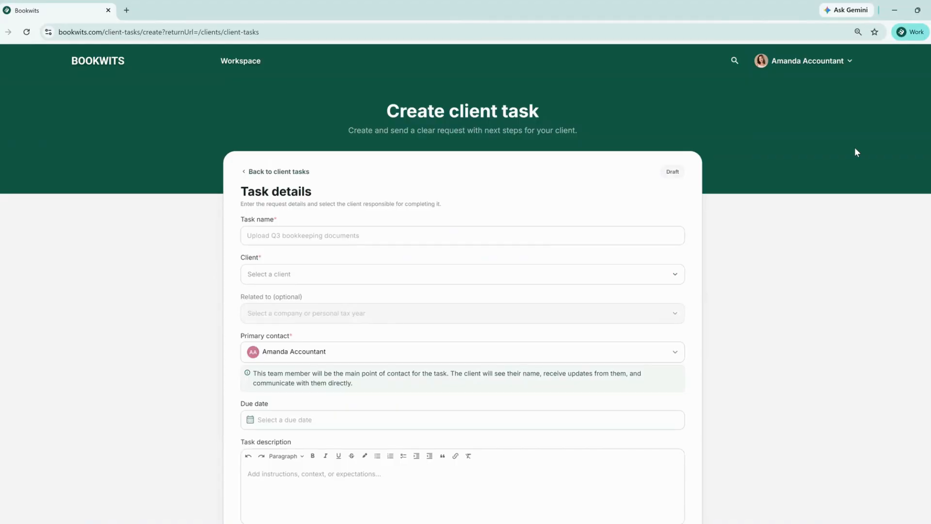
{"action": "left_click", "coordinate": [395, 242]}
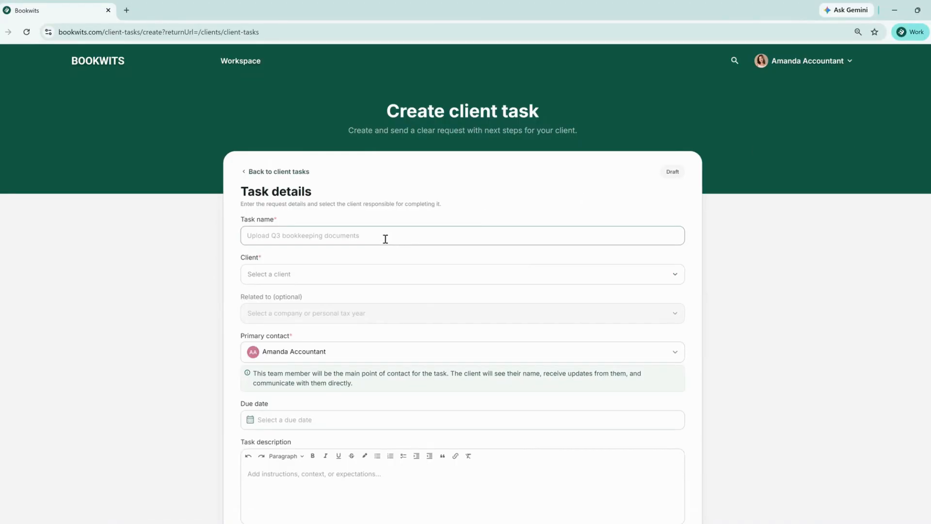
{"action": "left_click", "coordinate": [386, 238]}
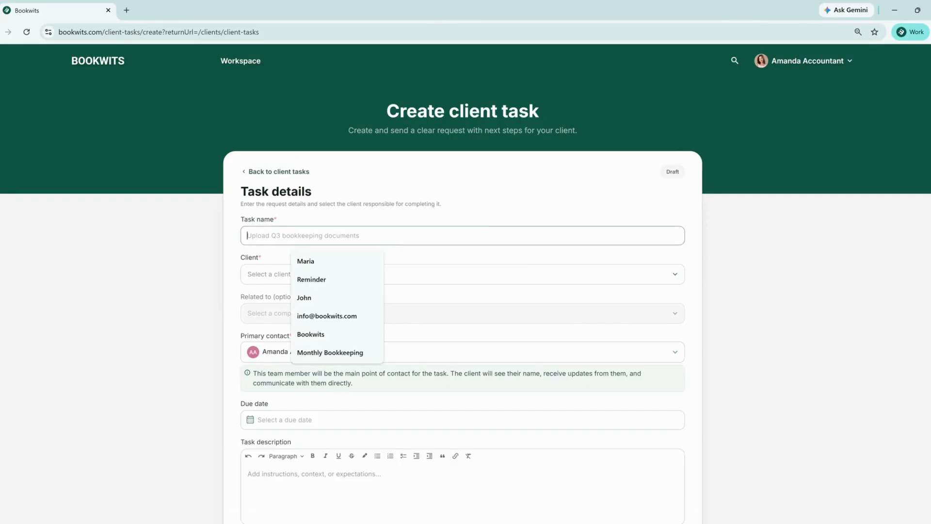
{"action": "left_click", "coordinate": [769, 330]}
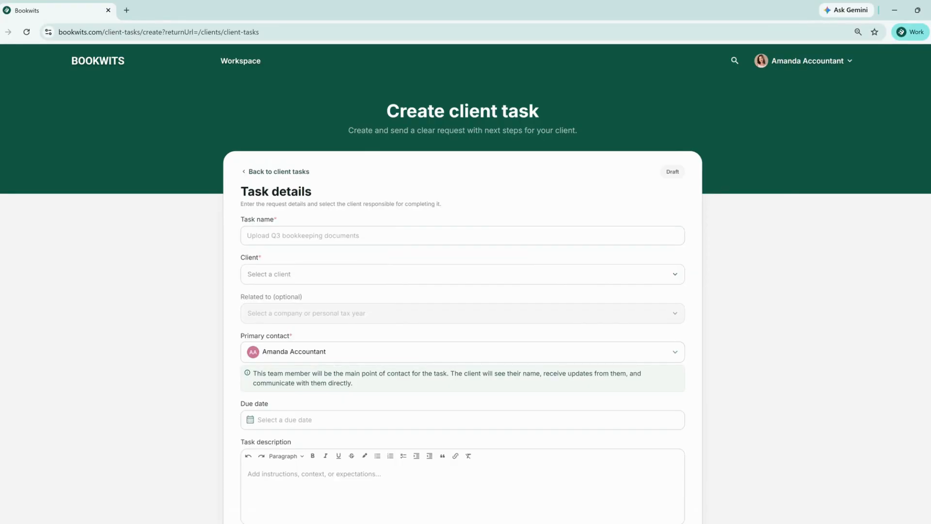
{"action": "left_click", "coordinate": [322, 243]}
{"action": "type", "text": "Yea"}
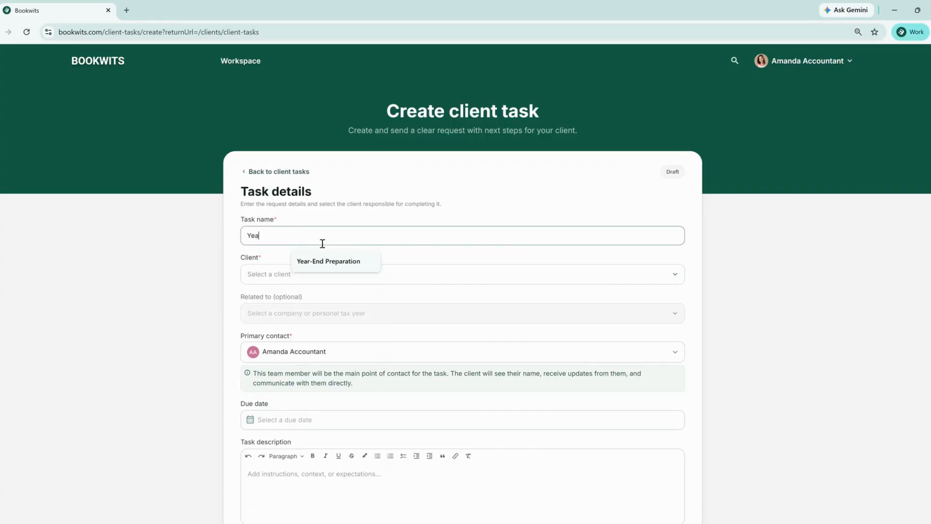
{"action": "type", "text": "r-E"}
{"action": "left_click", "coordinate": [356, 262]}
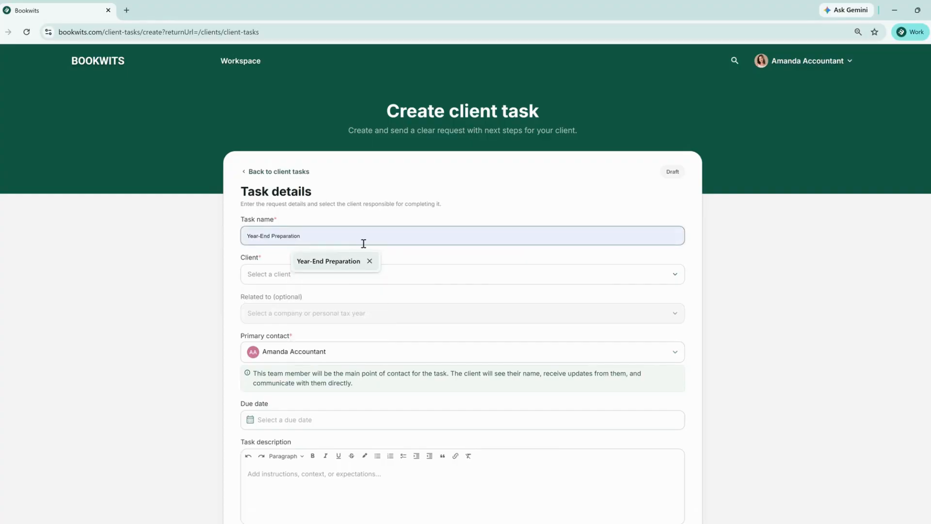
{"action": "type", "text": "Dec 31"}
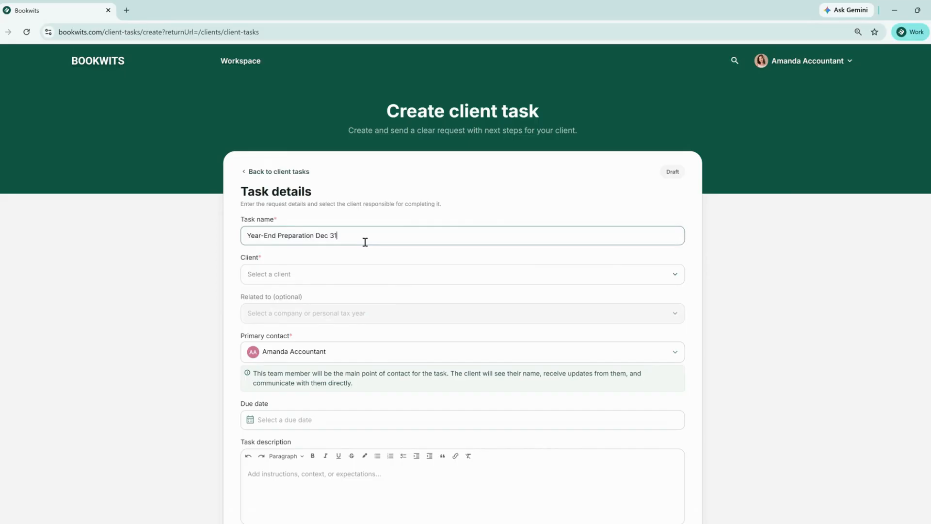
{"action": "type", "text": ", 2025"}
{"action": "left_click", "coordinate": [397, 259]}
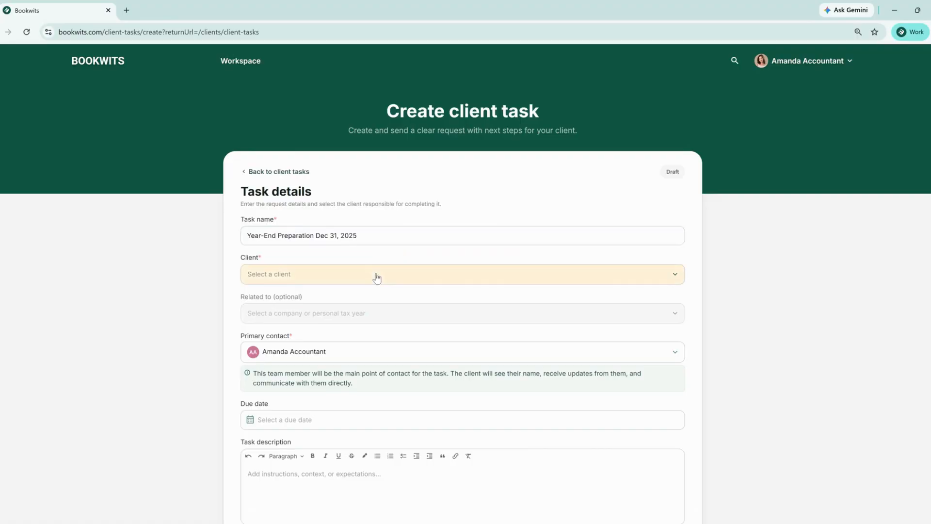
Step: Assign the task to the client found by name search and relate it to O'Connor Enterprises
{"action": "left_click", "coordinate": [376, 277]}
{"action": "left_click", "coordinate": [331, 321]}
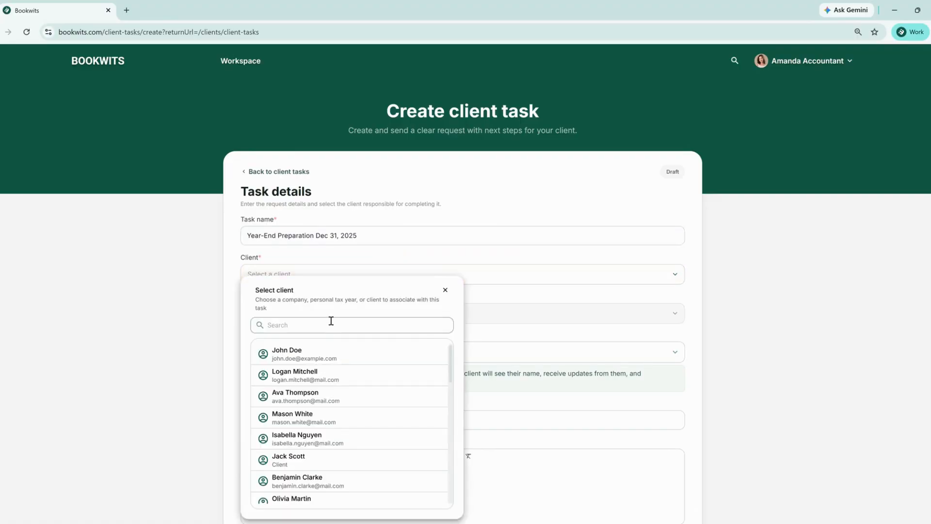
{"action": "type", "text": "bon"}
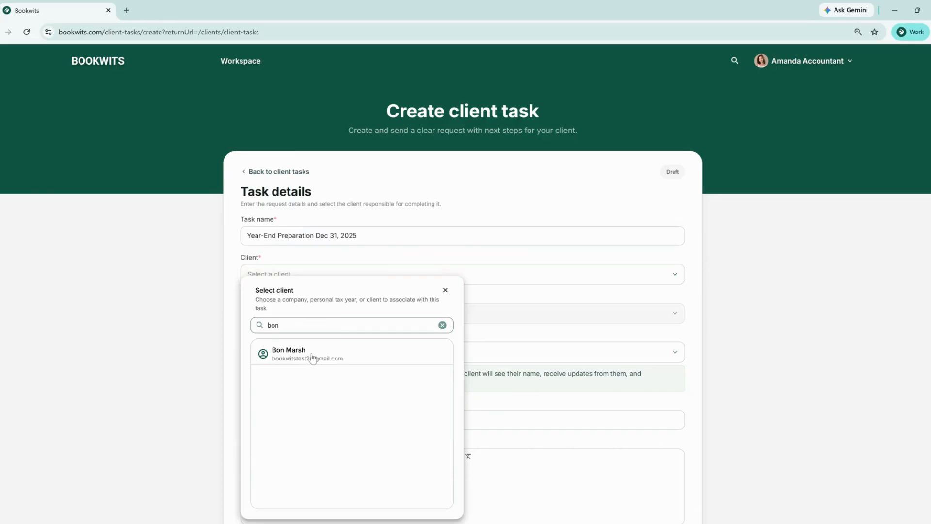
{"action": "left_click", "coordinate": [313, 354]}
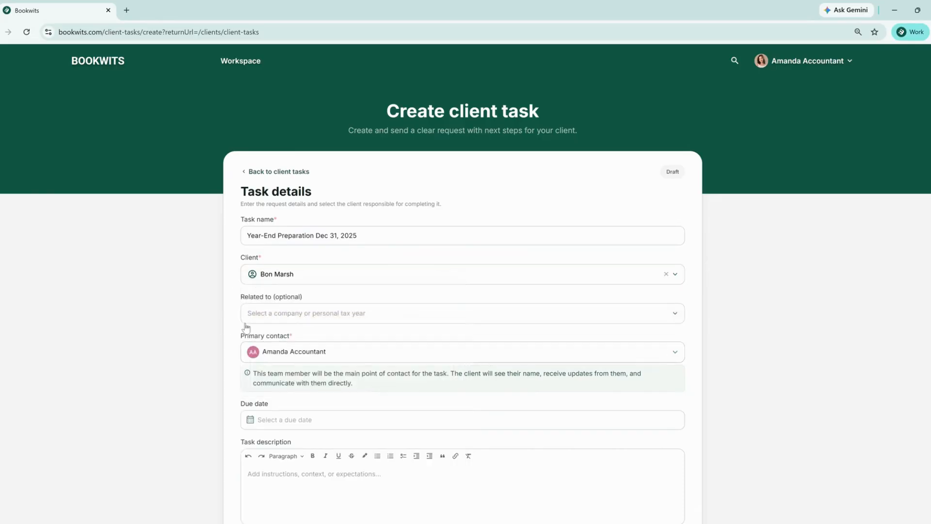
{"action": "left_click", "coordinate": [275, 319]}
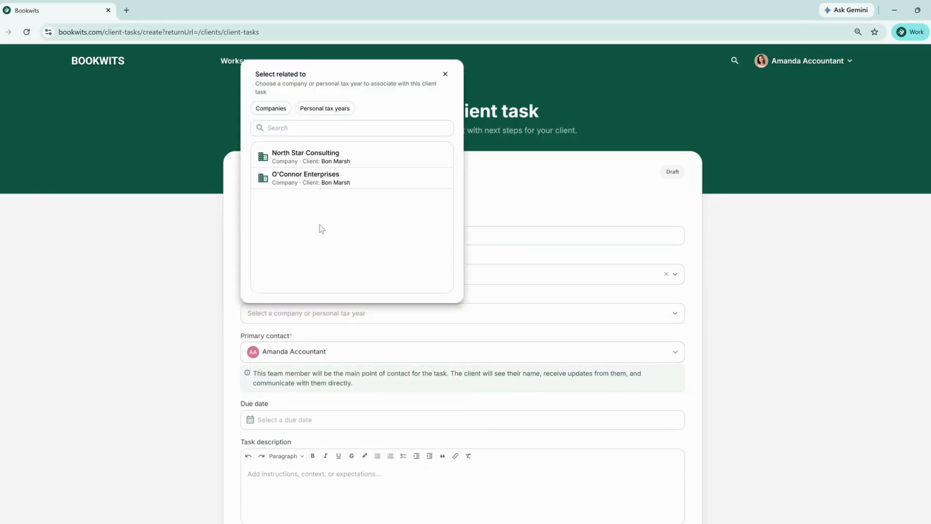
{"action": "left_click", "coordinate": [308, 176]}
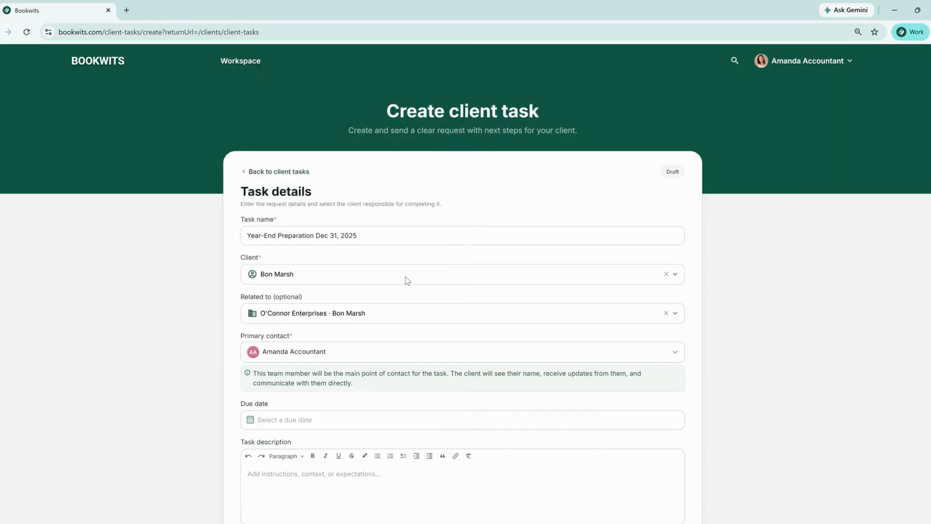
Step: Set the task's due date to Aug 20, 2026, leaving the primary contact unchanged
{"action": "scroll", "coordinate": [400, 315], "scroll_direction": "down", "scroll_amount": 2}
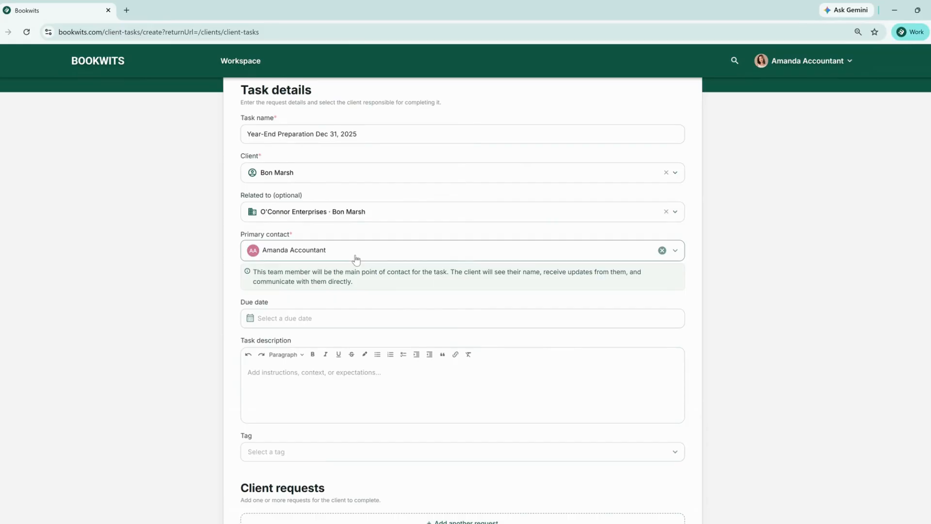
{"action": "left_click", "coordinate": [355, 260]}
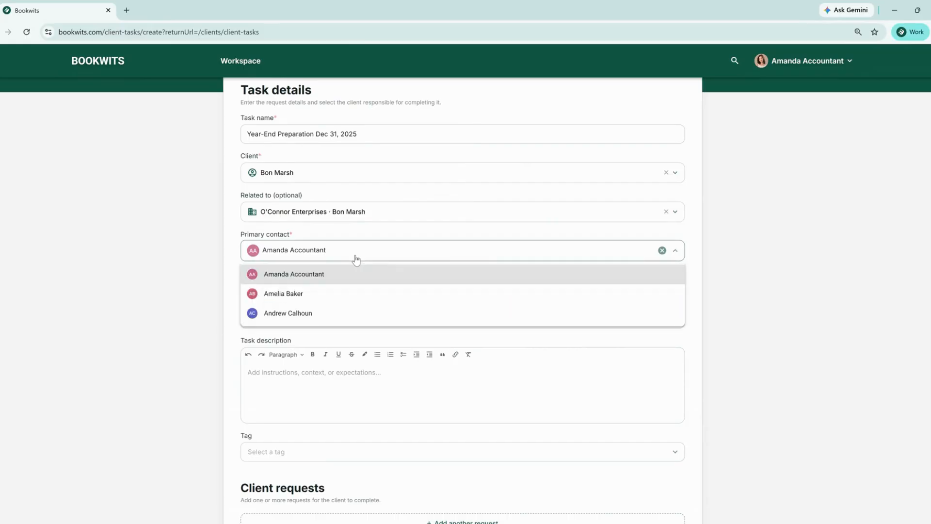
{"action": "left_click", "coordinate": [213, 271]}
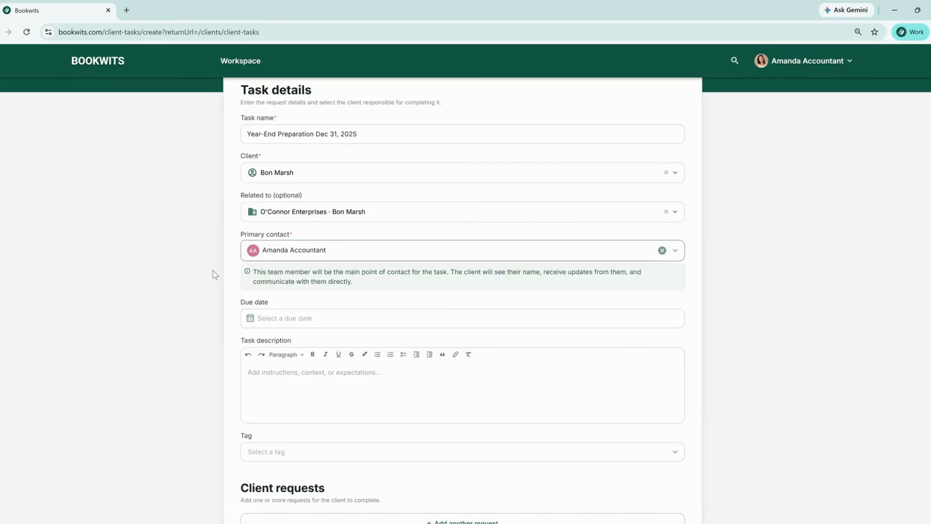
{"action": "scroll", "coordinate": [205, 274], "scroll_direction": "down", "scroll_amount": 1}
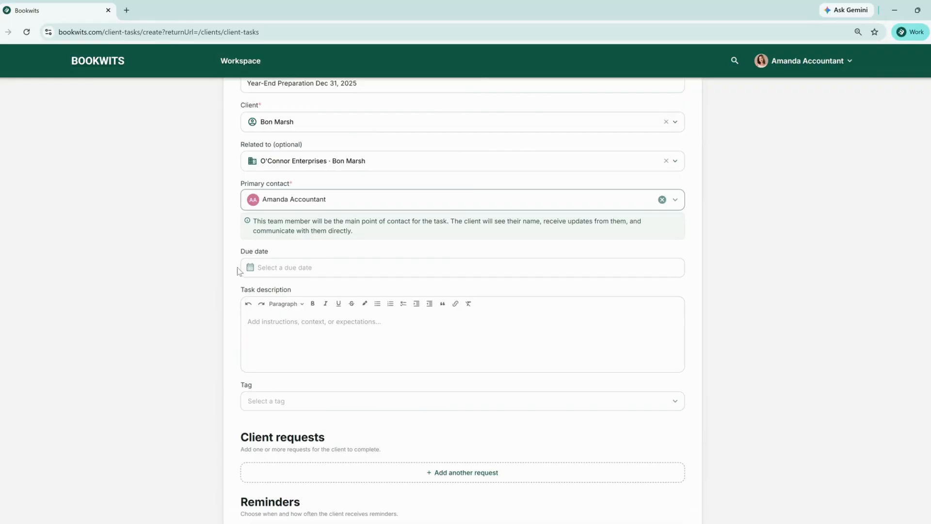
{"action": "left_click", "coordinate": [309, 270]}
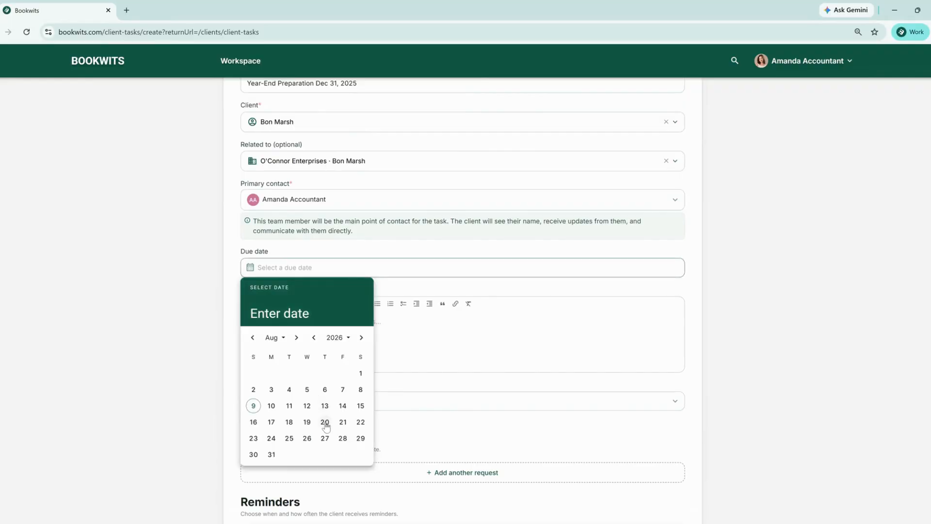
{"action": "left_click", "coordinate": [325, 423]}
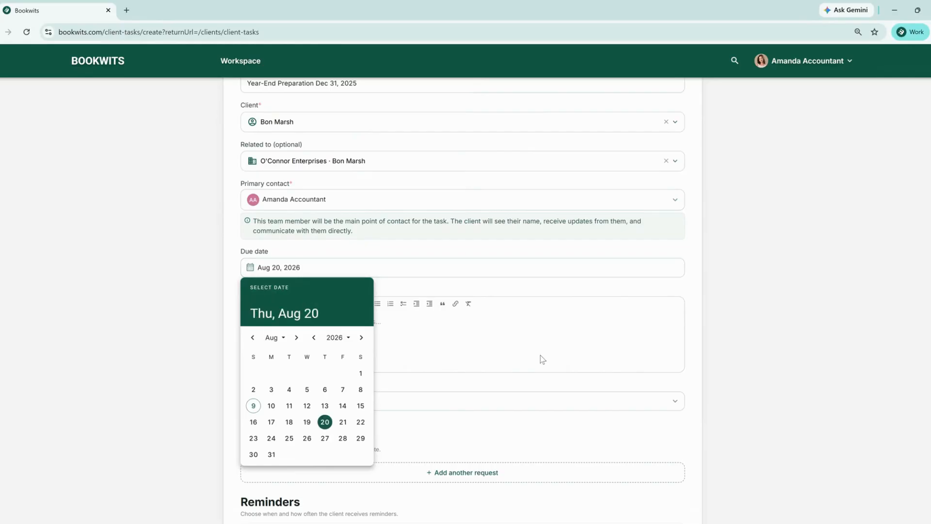
{"action": "left_click", "coordinate": [470, 283]}
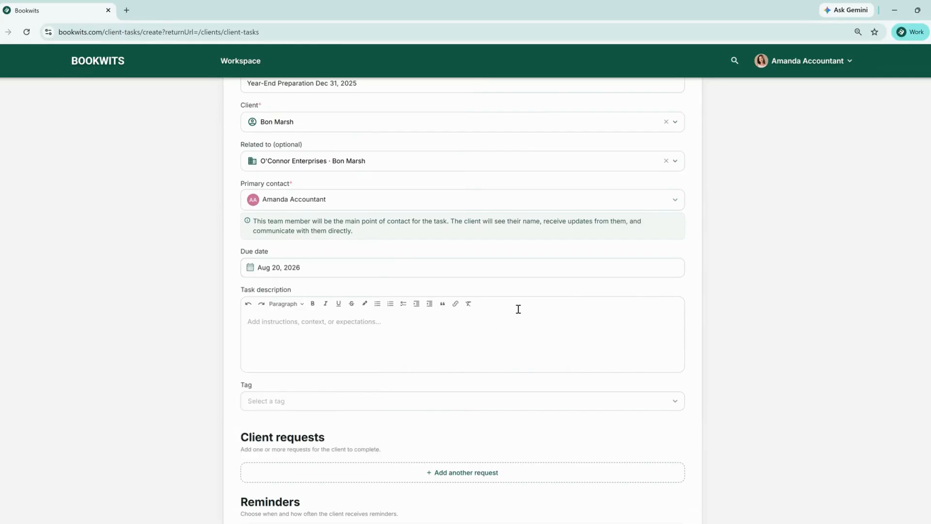
Step: Paste the year-end instructions as the task description and add the Year-End Preparation tag
{"action": "scroll", "coordinate": [510, 315], "scroll_direction": "down", "scroll_amount": 1}
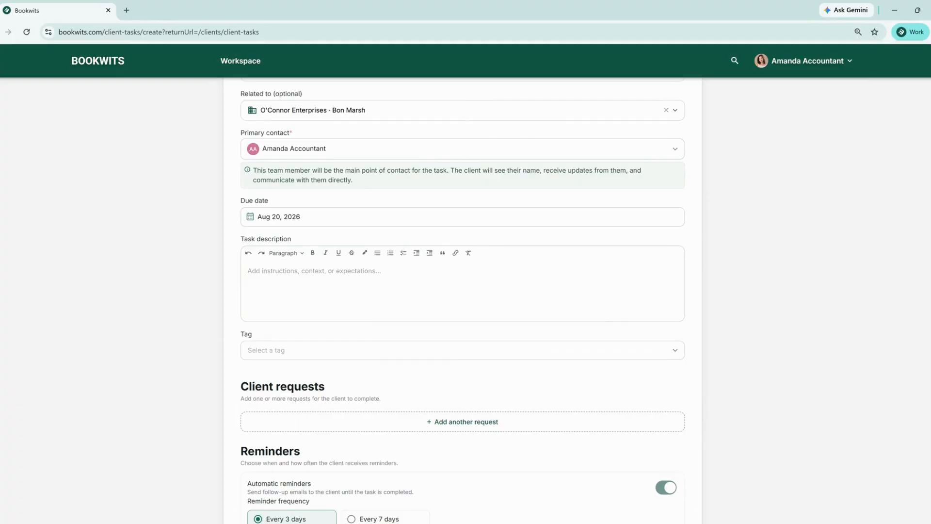
{"action": "left_click", "coordinate": [327, 285]}
{"action": "type", "text": "To help us complete your year-end bookkeeping and prepare your records for your accountant, please complete the requests below and provide all applicable documents and information. Take a moment to review each section carefully. If a particular request does not apply to your business, simply indicate that it is not applicable. Providing complete and accurate information will help us finalize your year-end efficiently and minimize any additional follow-up questions. Thank you for your cooperation!"}
{"action": "scroll", "coordinate": [381, 363], "scroll_direction": "down", "scroll_amount": 1}
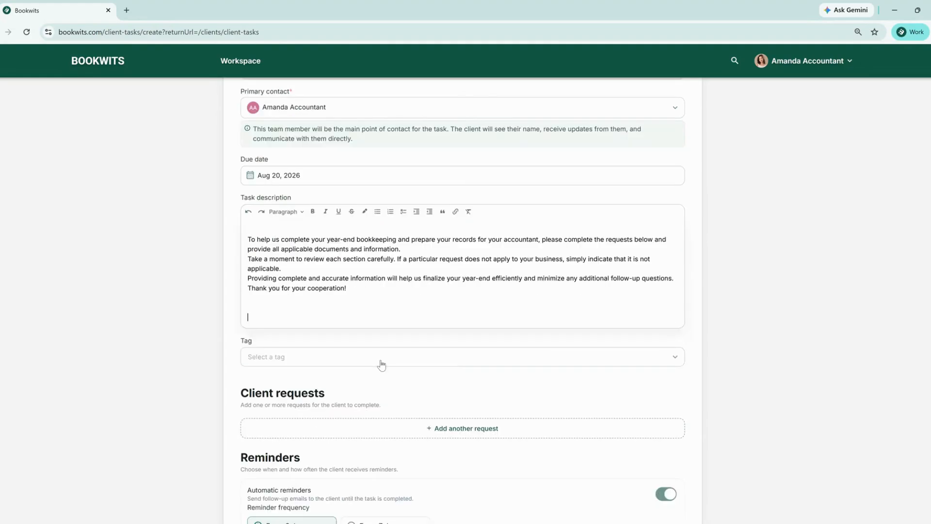
{"action": "scroll", "coordinate": [314, 350], "scroll_direction": "down", "scroll_amount": 1}
{"action": "left_click", "coordinate": [315, 351]}
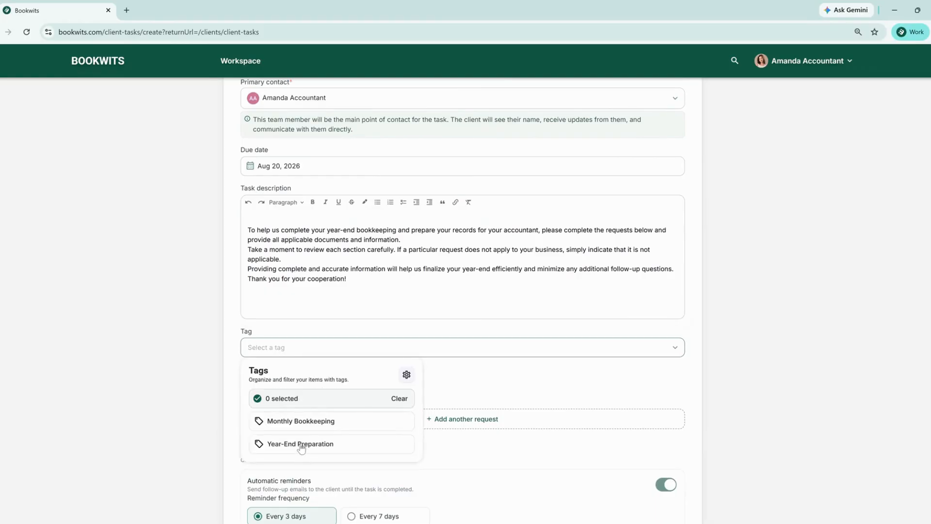
{"action": "left_click", "coordinate": [301, 445]}
{"action": "scroll", "coordinate": [421, 351], "scroll_direction": "down", "scroll_amount": 2}
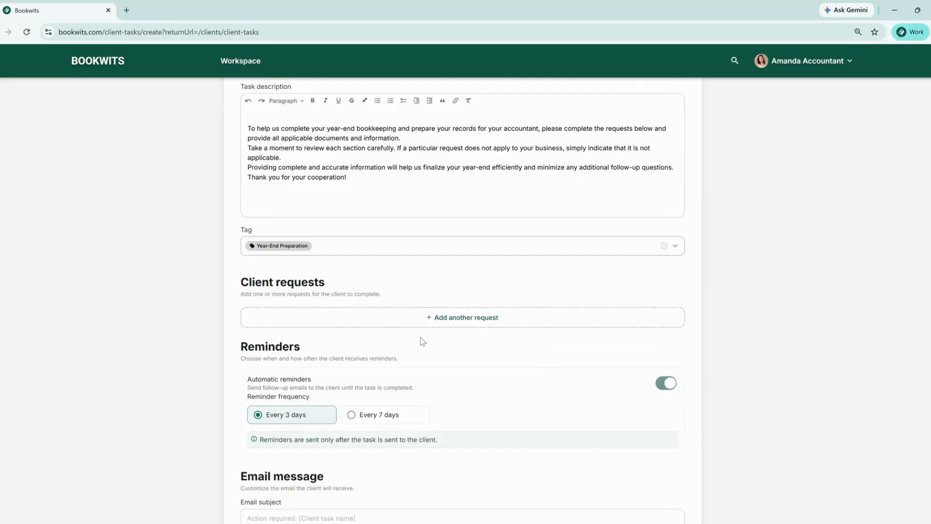
Step: Add an upload documents request titled 'Upload Year-End Documents'
{"action": "scroll", "coordinate": [429, 327], "scroll_direction": "down", "scroll_amount": 2}
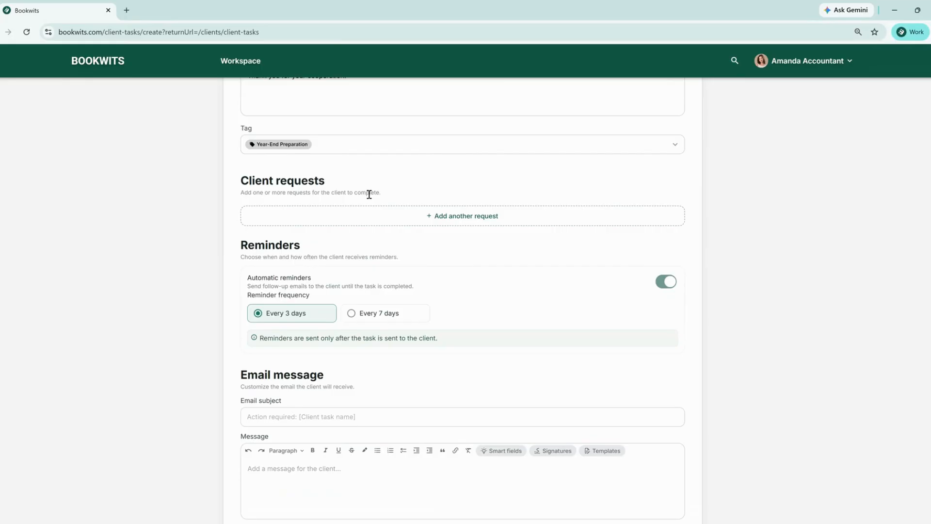
{"action": "left_click", "coordinate": [425, 215]}
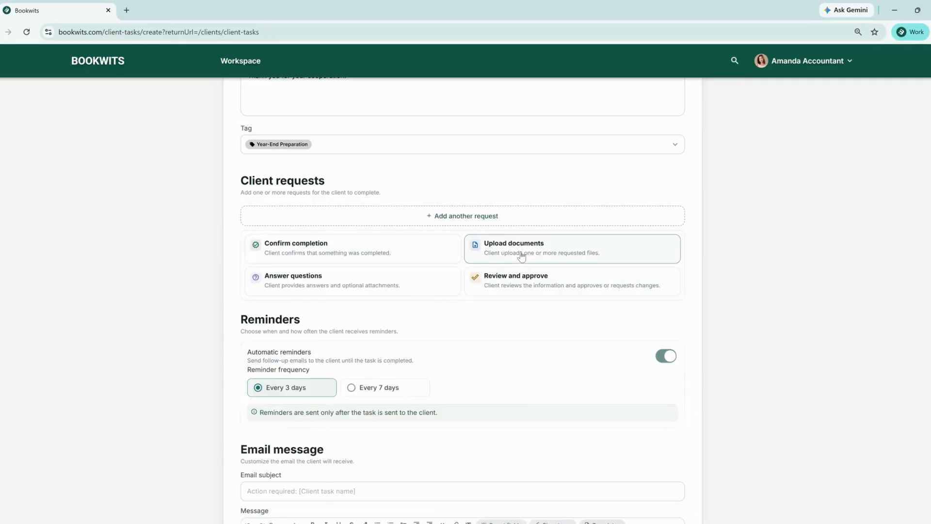
{"action": "left_click", "coordinate": [592, 260]}
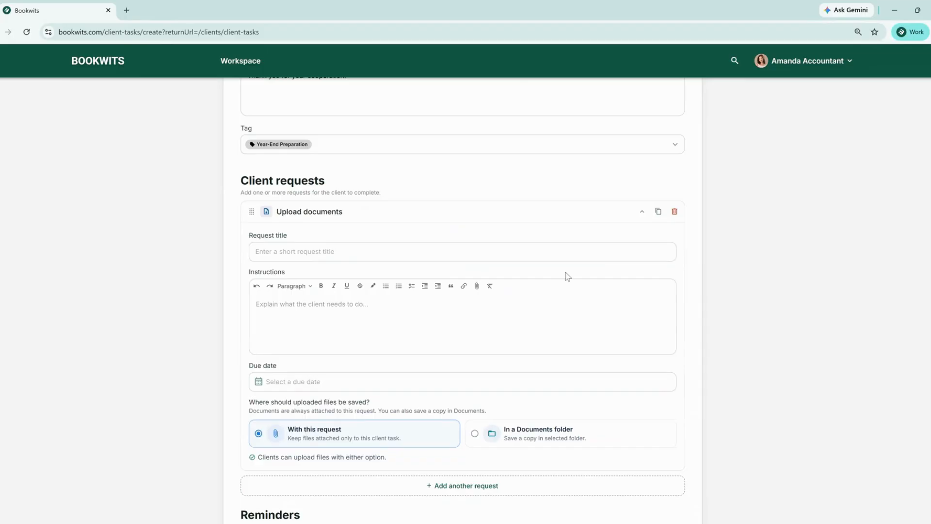
{"action": "type", "text": "Upload Year-End Documents"}
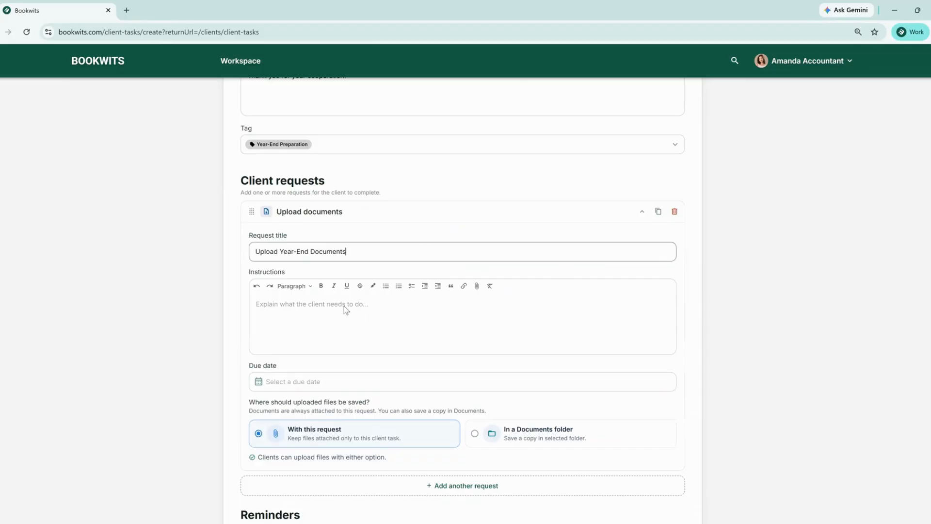
Step: Paste the bulleted list of required year-end documents into the request's instructions
{"action": "key", "text": "alt+Tab"}
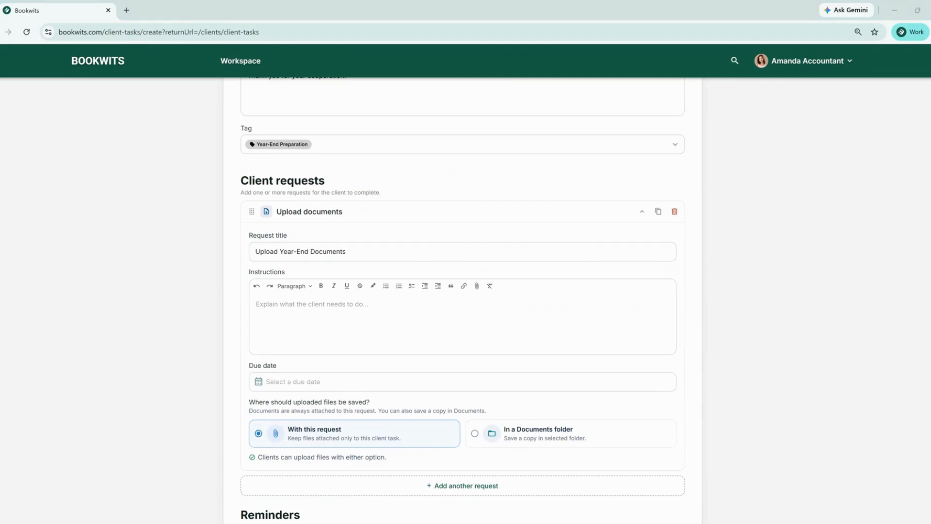
{"action": "left_click", "coordinate": [424, 362]}
{"action": "key", "text": "ctrl+v"}
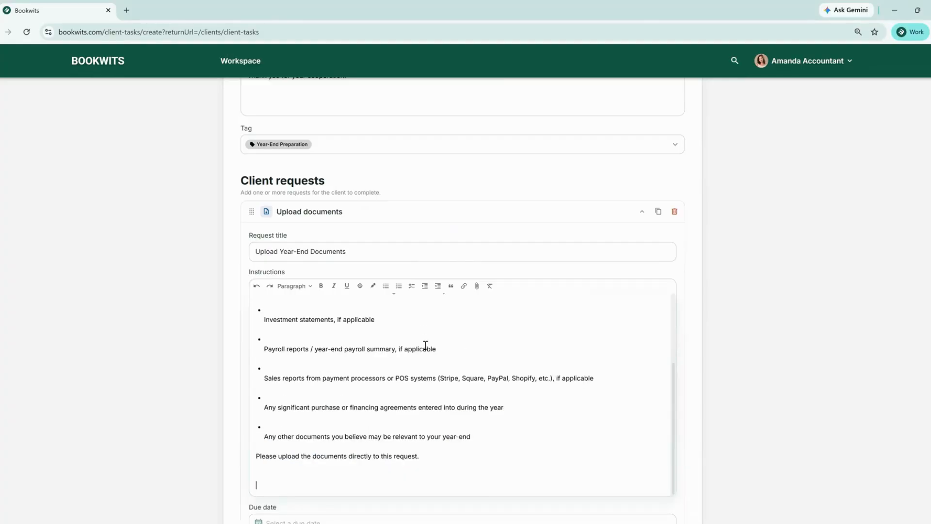
{"action": "scroll", "coordinate": [417, 342], "scroll_direction": "down", "scroll_amount": 2}
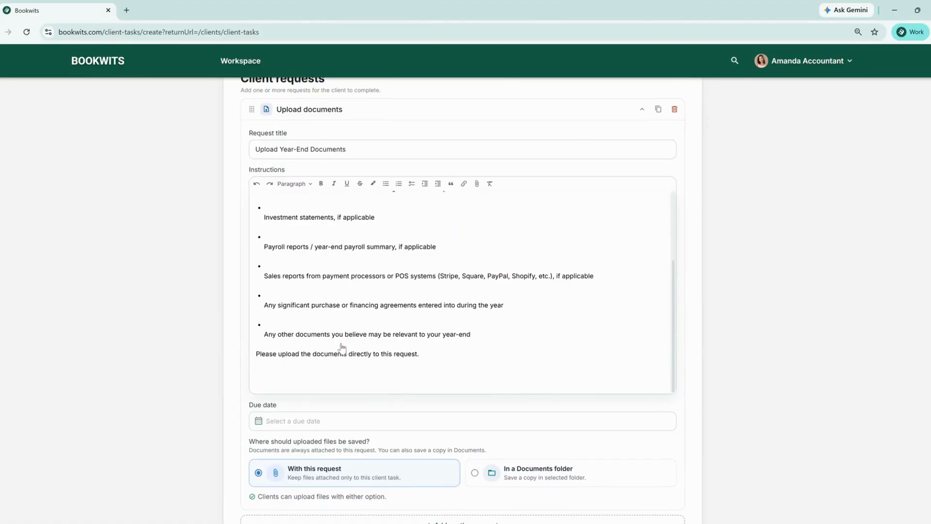
Step: Set the upload request's due date to Aug 20, 2026
{"action": "left_click", "coordinate": [337, 420]}
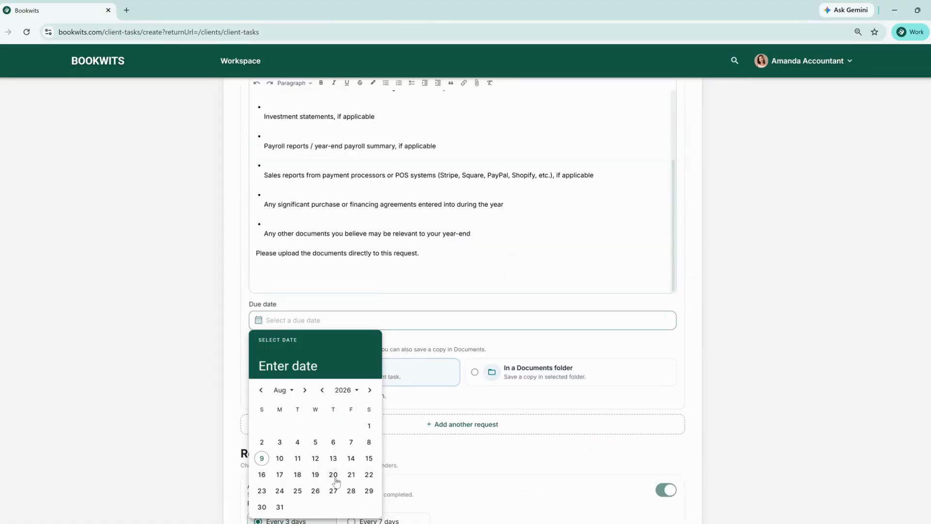
{"action": "left_click", "coordinate": [334, 478]}
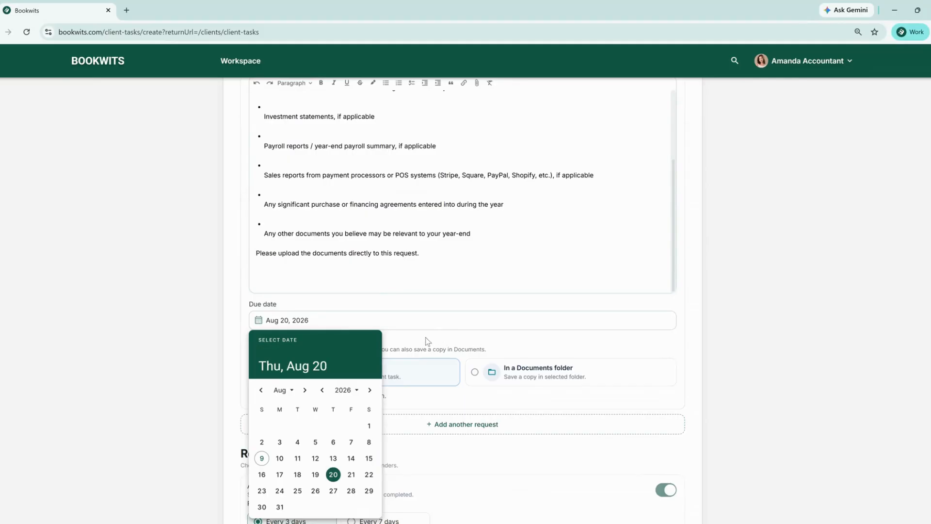
{"action": "left_click", "coordinate": [491, 393]}
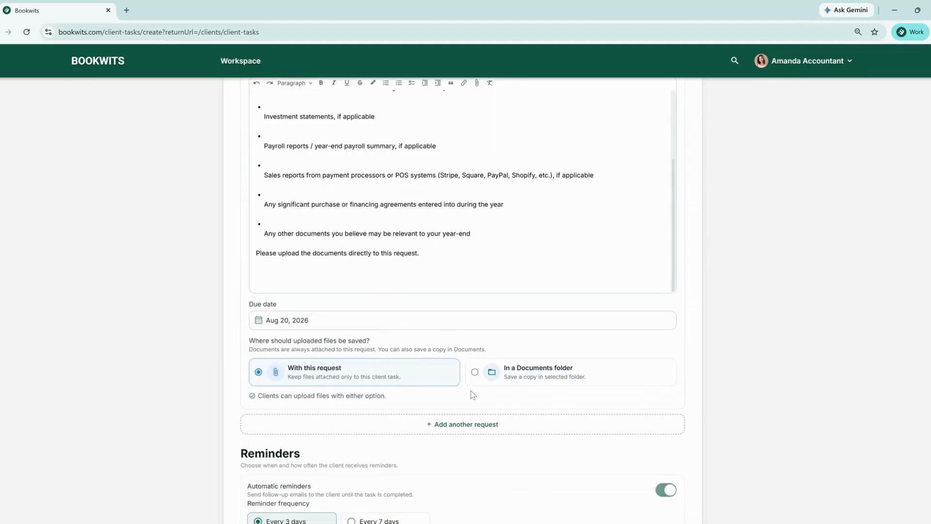
{"action": "scroll", "coordinate": [470, 395], "scroll_direction": "down", "scroll_amount": 1}
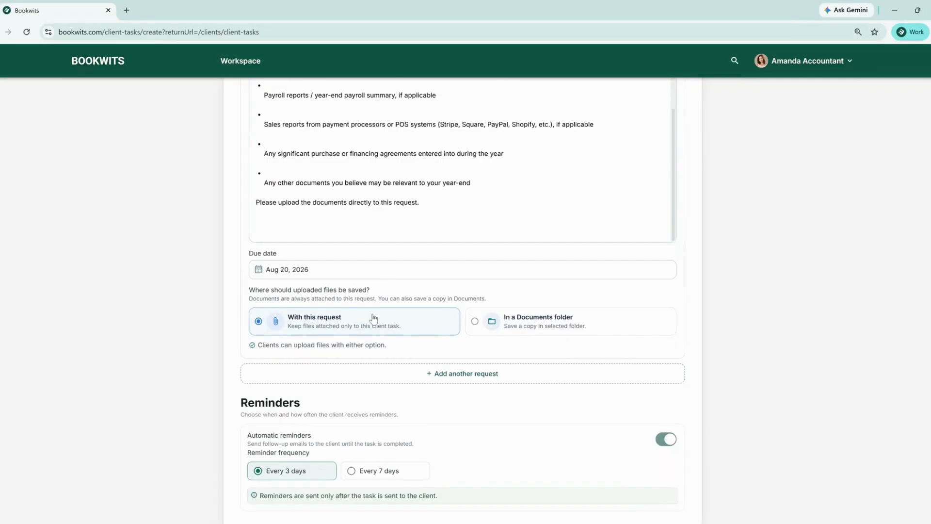
Step: Save client uploads to the O'Connor Enterprises Documents folder
{"action": "left_click", "coordinate": [527, 330]}
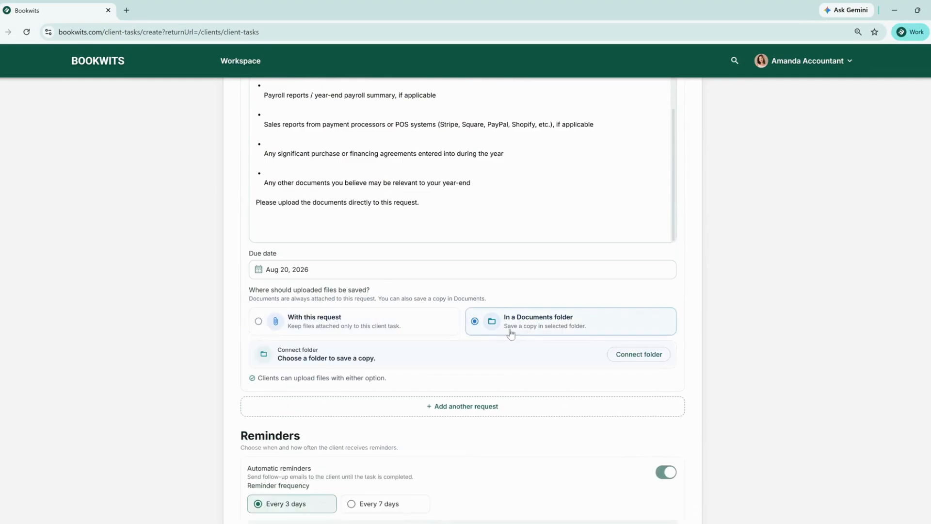
{"action": "left_click", "coordinate": [628, 362]}
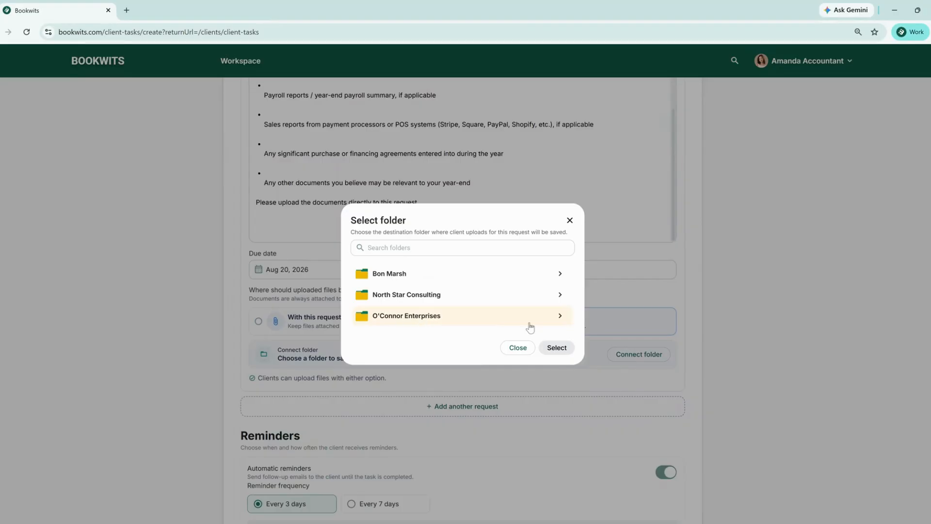
{"action": "left_click", "coordinate": [560, 318]}
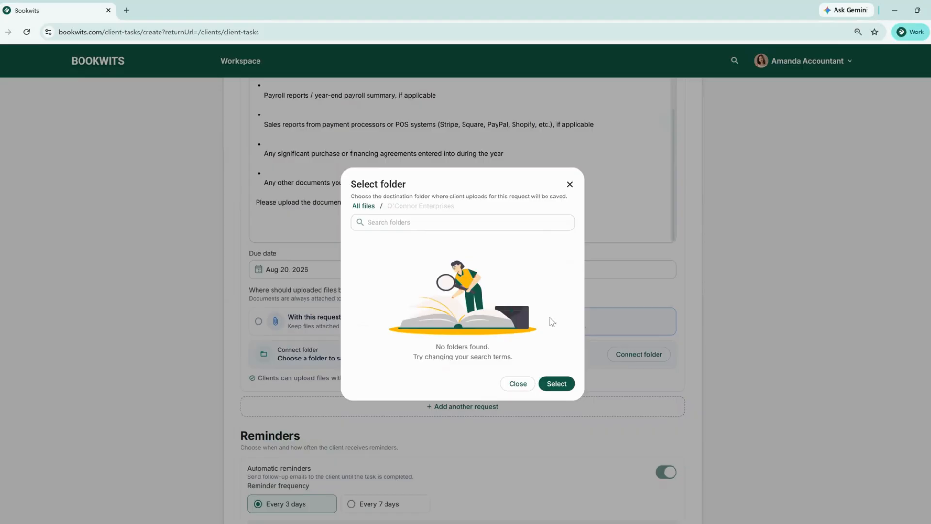
{"action": "left_click", "coordinate": [559, 385]}
{"action": "scroll", "coordinate": [477, 351], "scroll_direction": "down", "scroll_amount": 2}
{"action": "scroll", "coordinate": [464, 304], "scroll_direction": "down", "scroll_amount": 1}
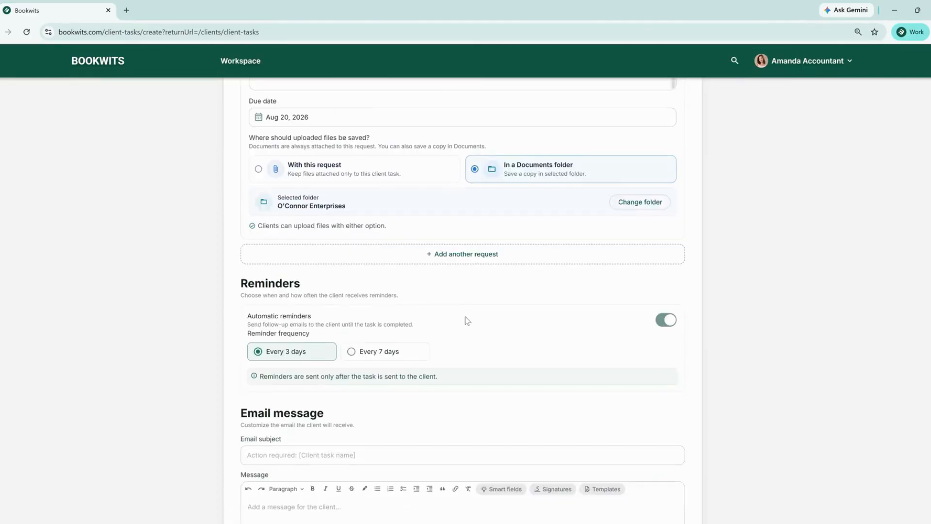
{"action": "scroll", "coordinate": [465, 316], "scroll_direction": "up", "scroll_amount": 1}
{"action": "scroll", "coordinate": [457, 305], "scroll_direction": "up", "scroll_amount": 1}
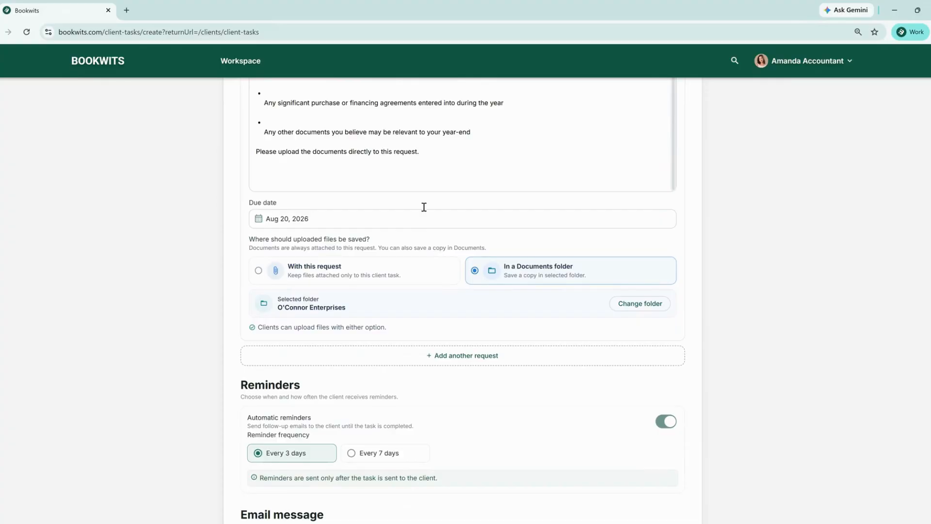
{"action": "scroll", "coordinate": [427, 208], "scroll_direction": "up", "scroll_amount": 2}
Step: Add an Answer questions request titled 'Year-End Questions', due Aug 15, 2026
{"action": "scroll", "coordinate": [465, 340], "scroll_direction": "down", "scroll_amount": 2}
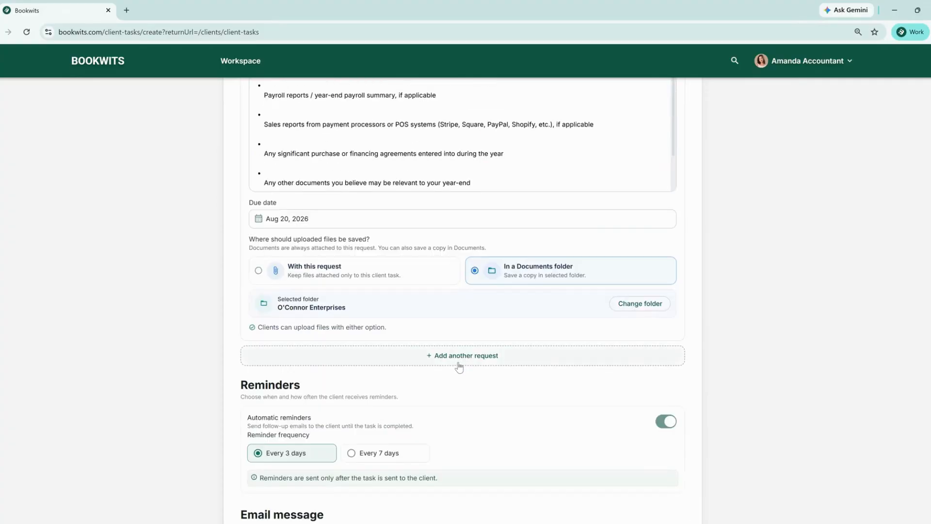
{"action": "left_click", "coordinate": [480, 355]}
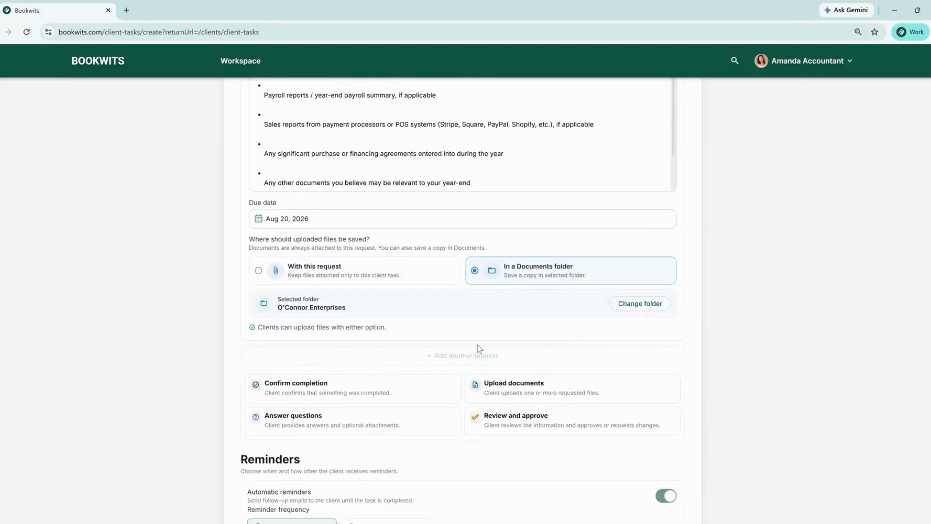
{"action": "scroll", "coordinate": [463, 306], "scroll_direction": "down", "scroll_amount": 1}
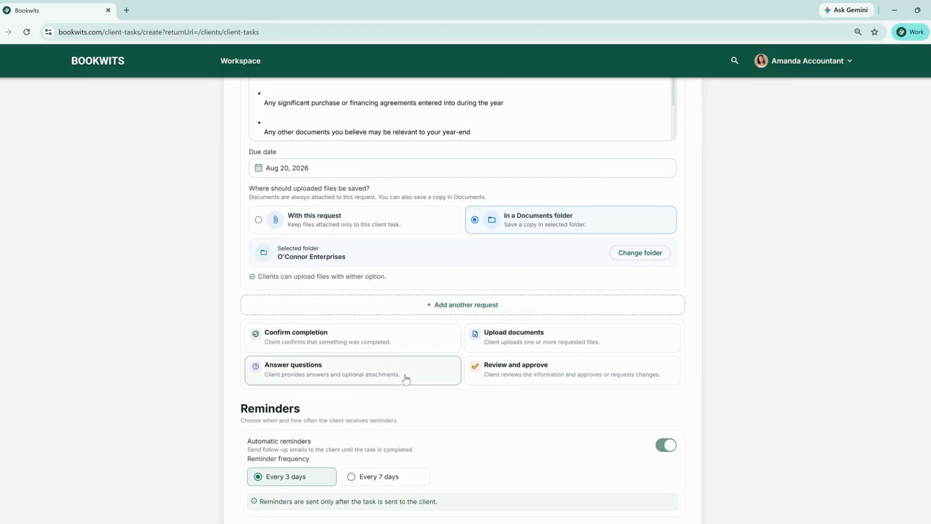
{"action": "left_click", "coordinate": [386, 374]}
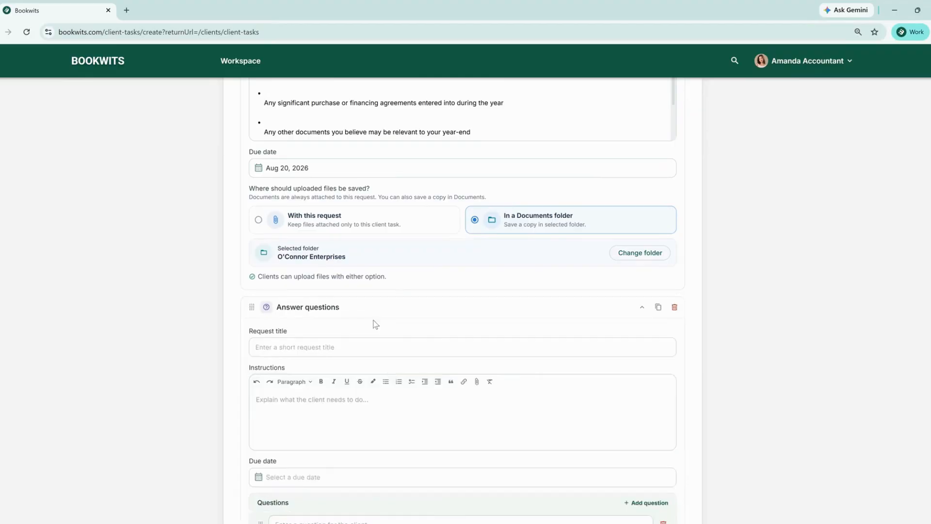
{"action": "scroll", "coordinate": [374, 323], "scroll_direction": "down", "scroll_amount": 1}
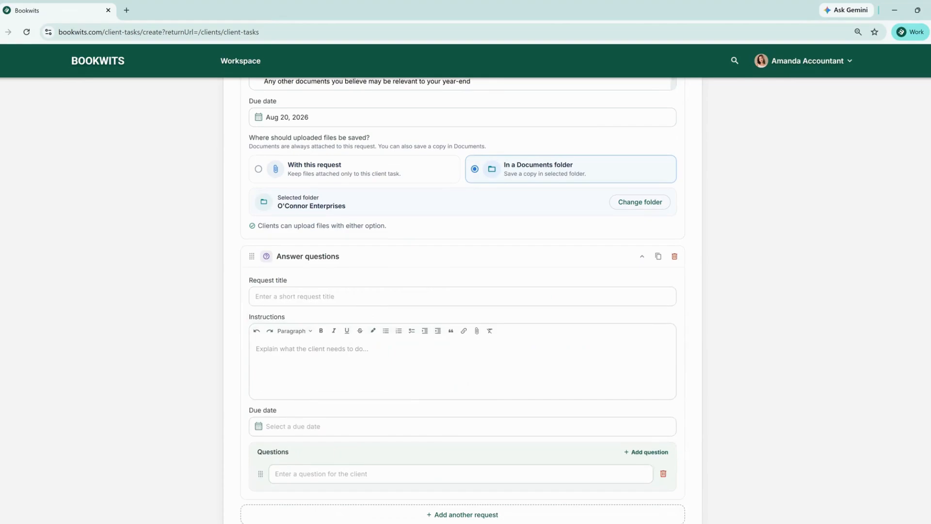
{"action": "left_click", "coordinate": [309, 296]}
{"action": "type", "text": "Year-End Questions"}
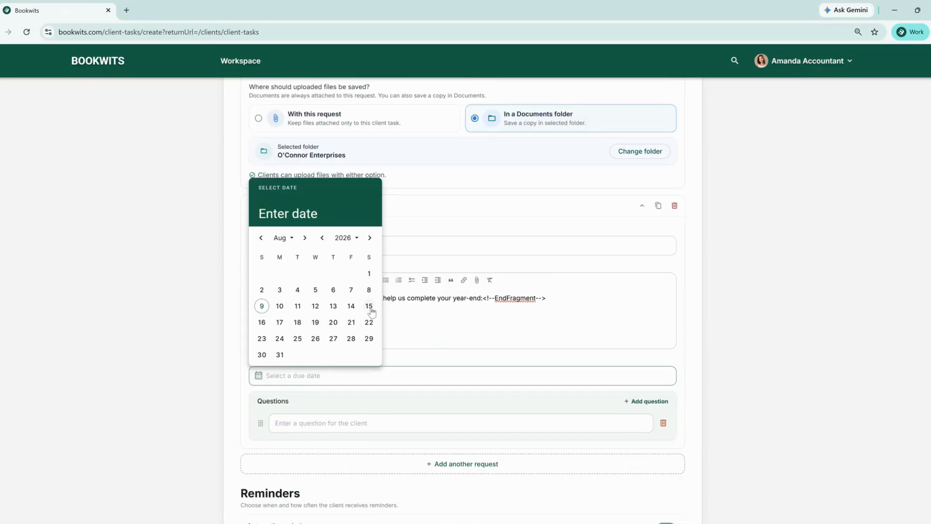
{"action": "left_click", "coordinate": [369, 306]}
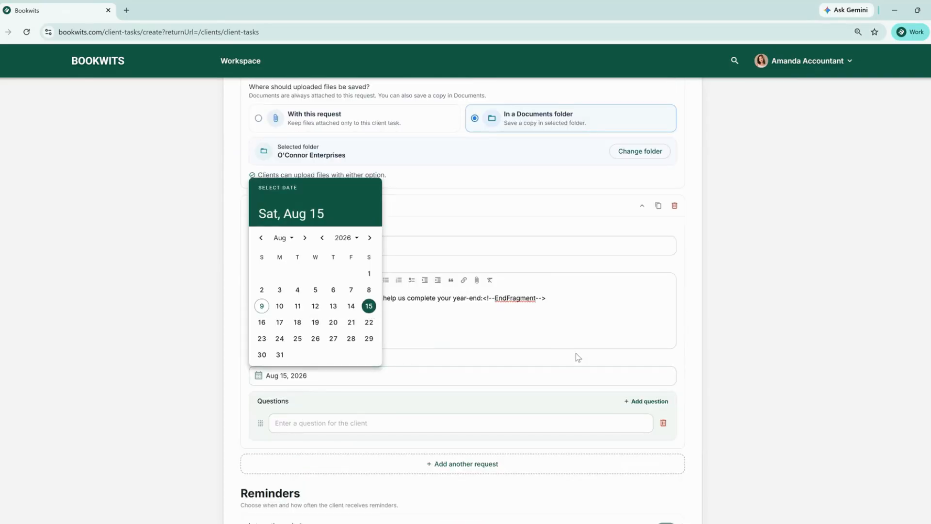
{"action": "scroll", "coordinate": [415, 322], "scroll_direction": "down", "scroll_amount": 3}
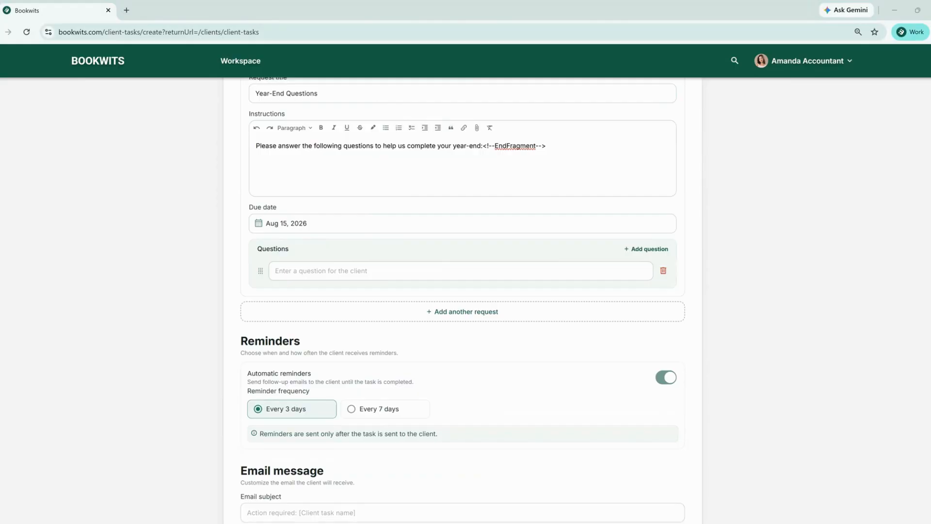
Step: Enter three questions: bank accounts, major assets, and new loans or financing
{"action": "left_click", "coordinate": [408, 272]}
{"action": "type", "text": "Did you open or close any bank accounts or credit cards during the year?"}
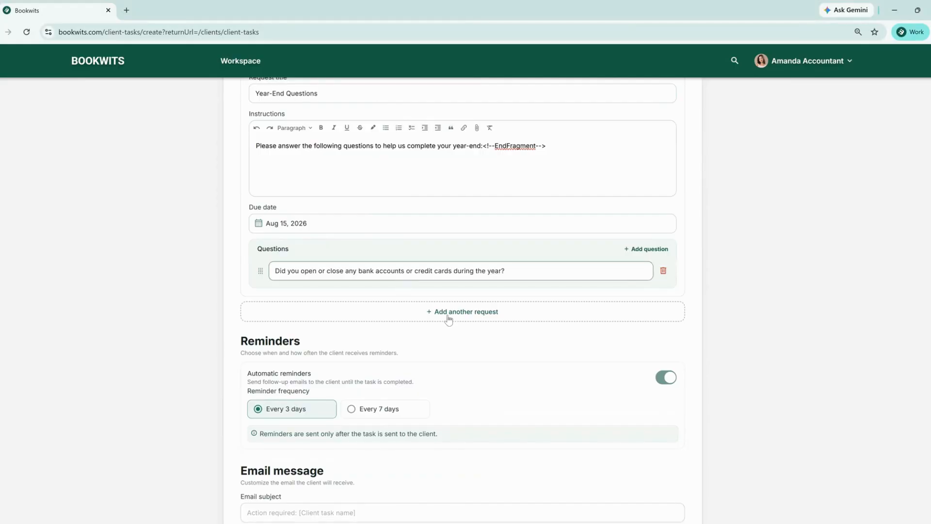
{"action": "left_click", "coordinate": [648, 249]}
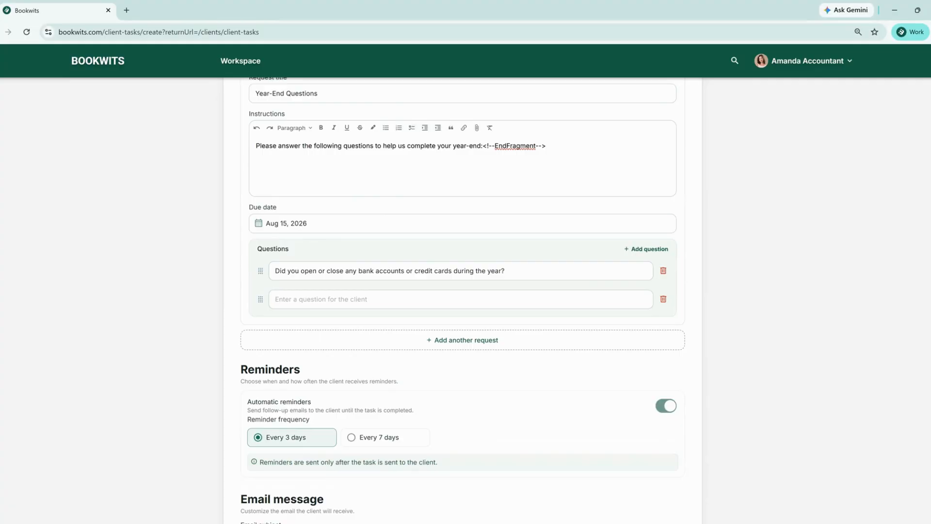
{"action": "left_click", "coordinate": [586, 298]}
{"action": "type", "text": "Did the business purchase or sell any major assets, such as vehicles, equipment, computers, furniture, or property?"}
{"action": "left_click", "coordinate": [666, 251]}
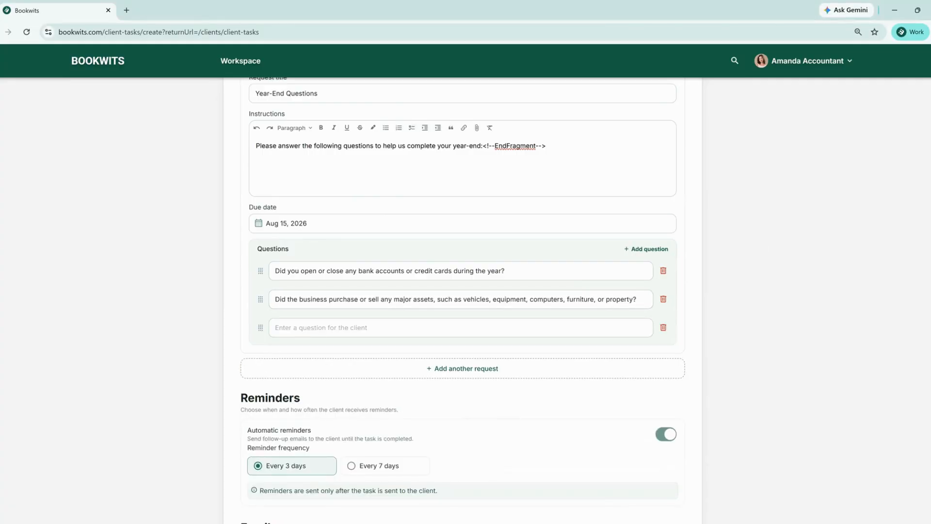
{"action": "left_click", "coordinate": [446, 332]}
{"action": "type", "text": "Did the business obtain any new loans or financing during the year?"}
{"action": "left_click", "coordinate": [507, 394]}
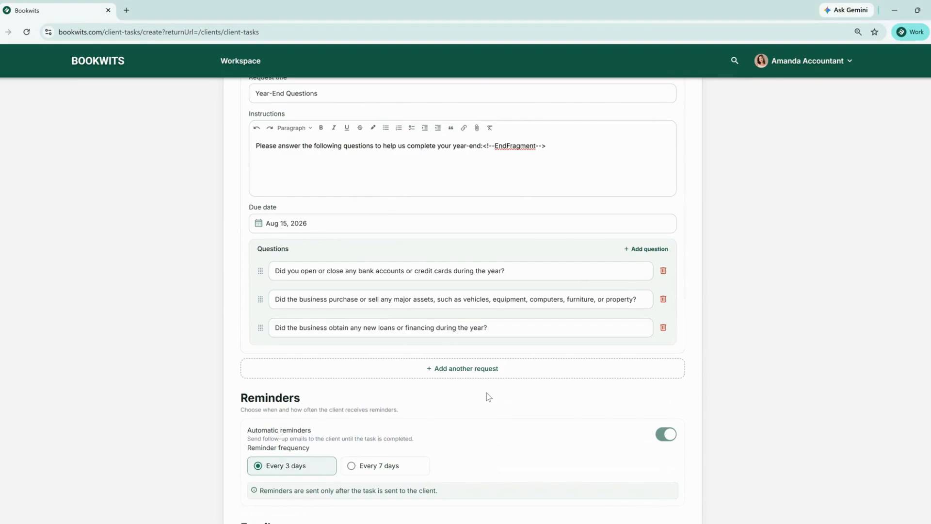
{"action": "scroll", "coordinate": [470, 329], "scroll_direction": "down", "scroll_amount": 1}
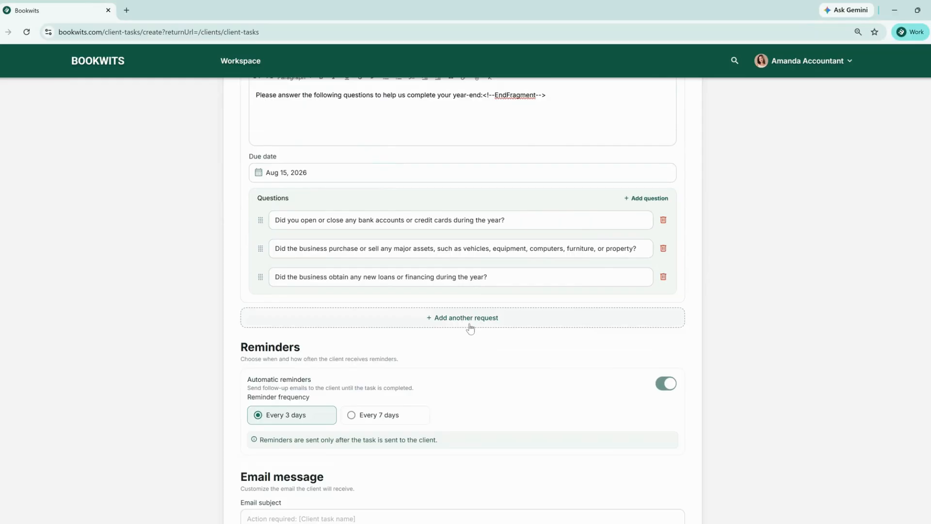
Step: Add a Confirm completion request titled 'Confirm All Year-End Information Has Been Provided' with instructions
{"action": "left_click", "coordinate": [470, 328]}
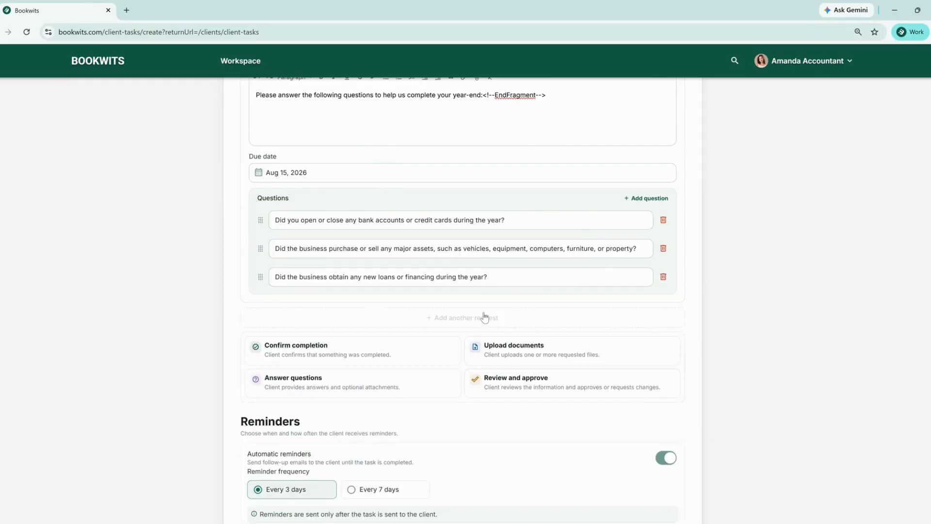
{"action": "scroll", "coordinate": [483, 315], "scroll_direction": "down", "scroll_amount": 1}
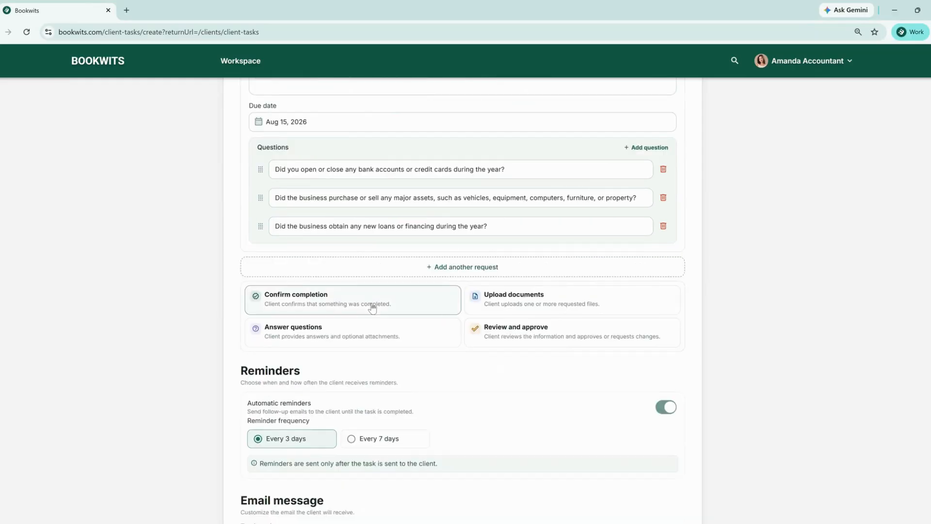
{"action": "left_click", "coordinate": [372, 307]}
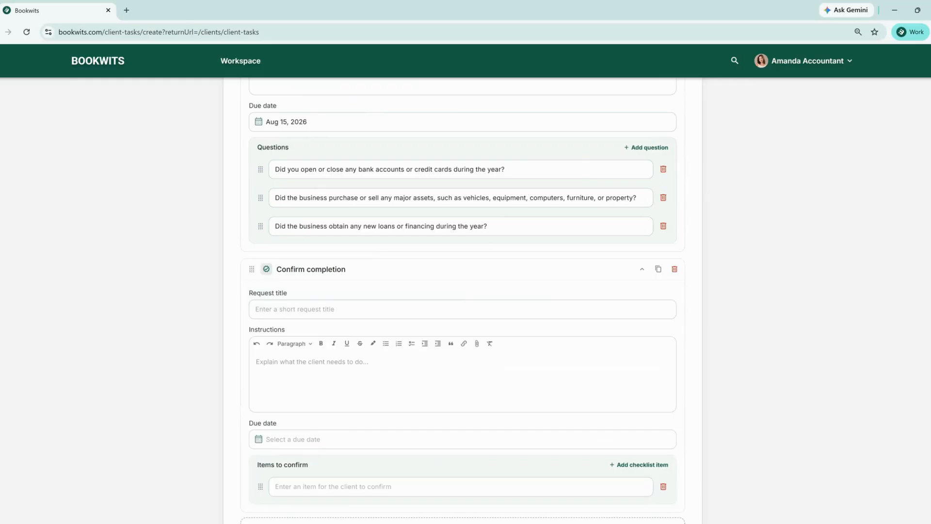
{"action": "scroll", "coordinate": [798, 311], "scroll_direction": "down", "scroll_amount": 3}
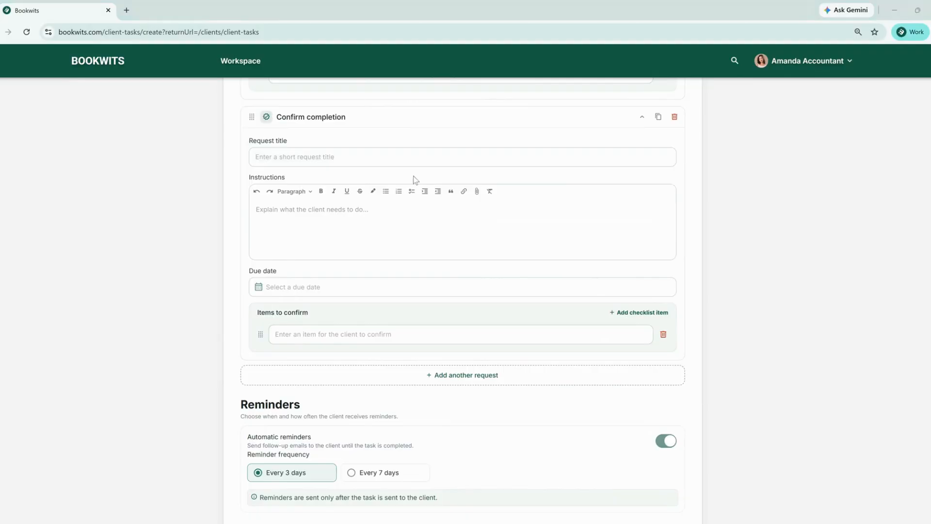
{"action": "left_click", "coordinate": [439, 160]}
{"action": "type", "text": "Confirm All Year-End Information Has Been Provided"}
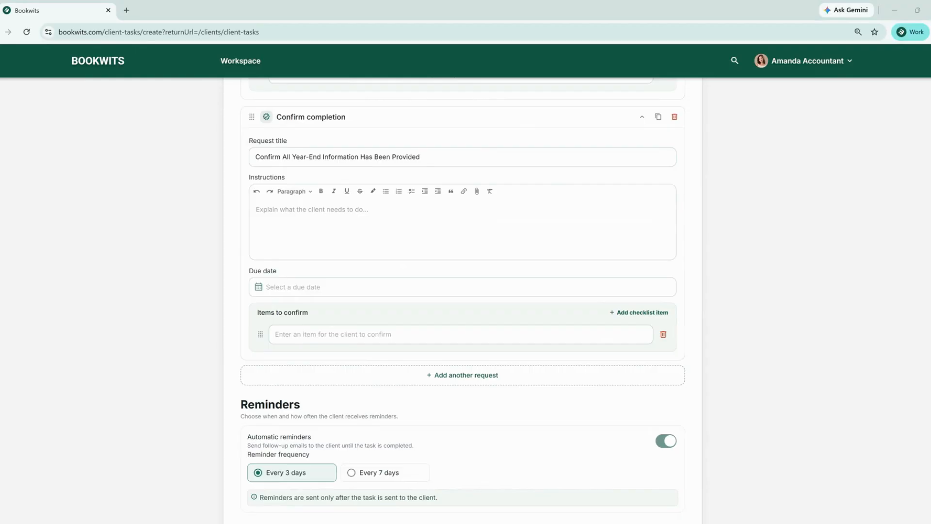
{"action": "type", "text": "Please confirm that you have reviewed the year-end request and provided all available documents and information requested. By confirming, you acknowledge that you have disclosed any significant transactions, outstanding amounts, personally paid business expenses, asset purchases or sales, loans, and other information relevant to the company's year-end."}
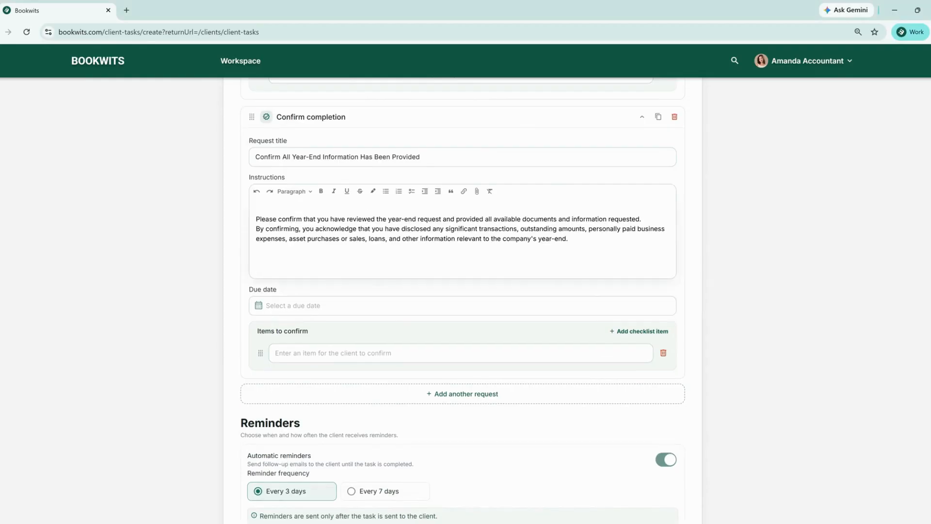
Step: Add the confirmation statement as the request's item to confirm
{"action": "left_click", "coordinate": [355, 358]}
{"action": "type", "text": "I confirm that I have provided all available year-end documents and information."}
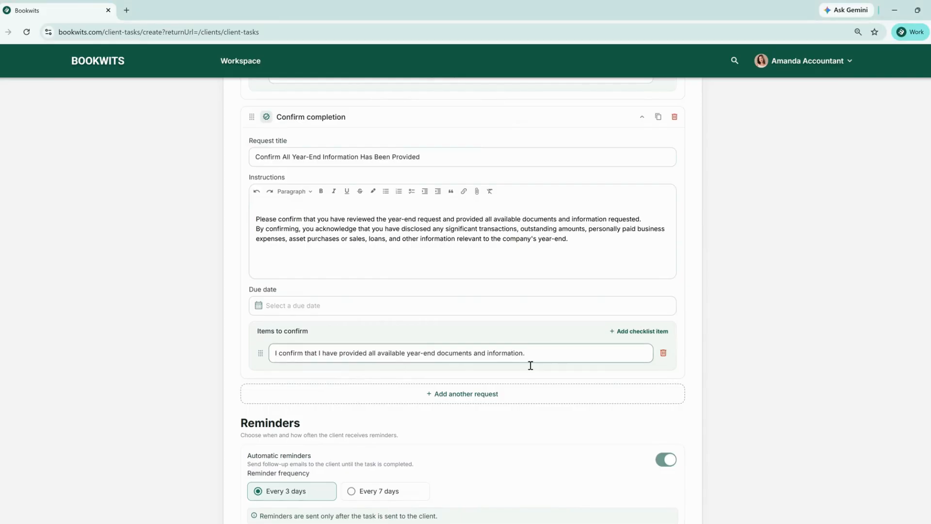
{"action": "scroll", "coordinate": [499, 368], "scroll_direction": "down", "scroll_amount": 1}
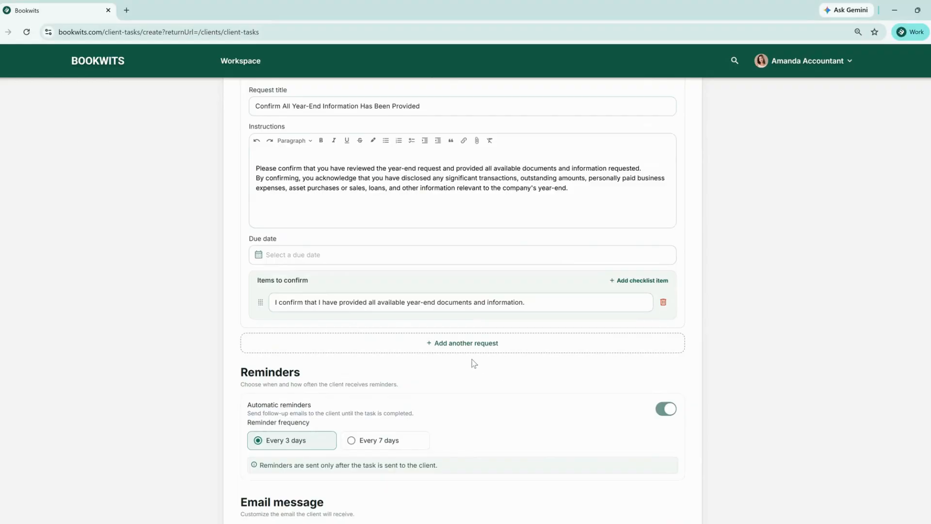
{"action": "scroll", "coordinate": [484, 353], "scroll_direction": "down", "scroll_amount": 1}
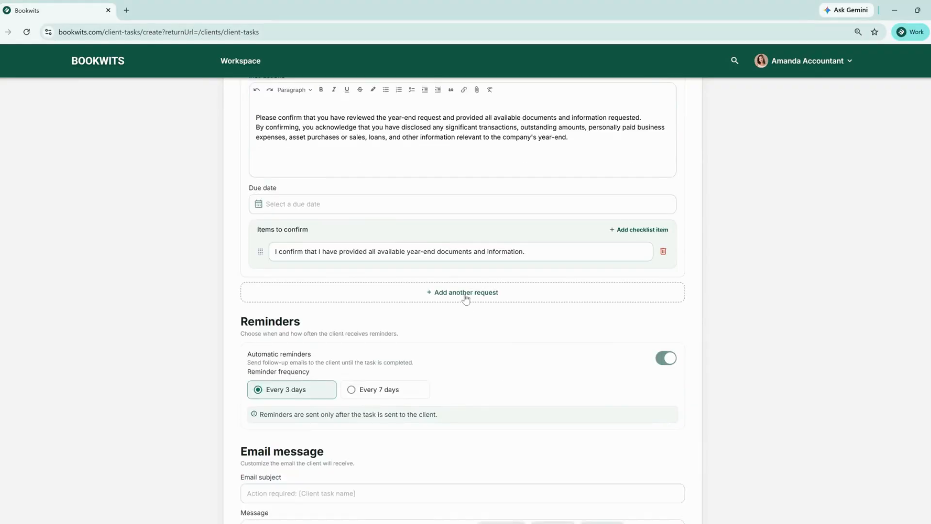
Step: Add a Review and approve request with the year-end financials review instructions
{"action": "left_click", "coordinate": [466, 299]}
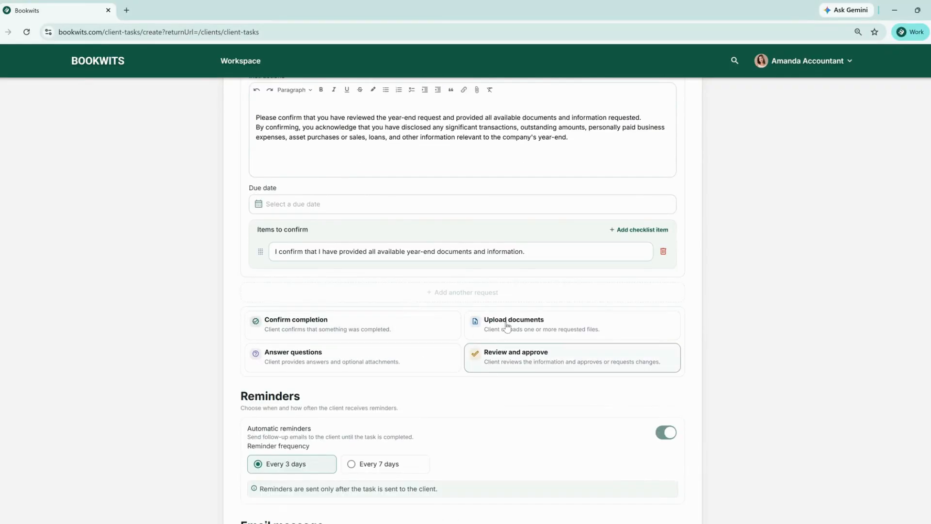
{"action": "scroll", "coordinate": [507, 329], "scroll_direction": "down", "scroll_amount": 1}
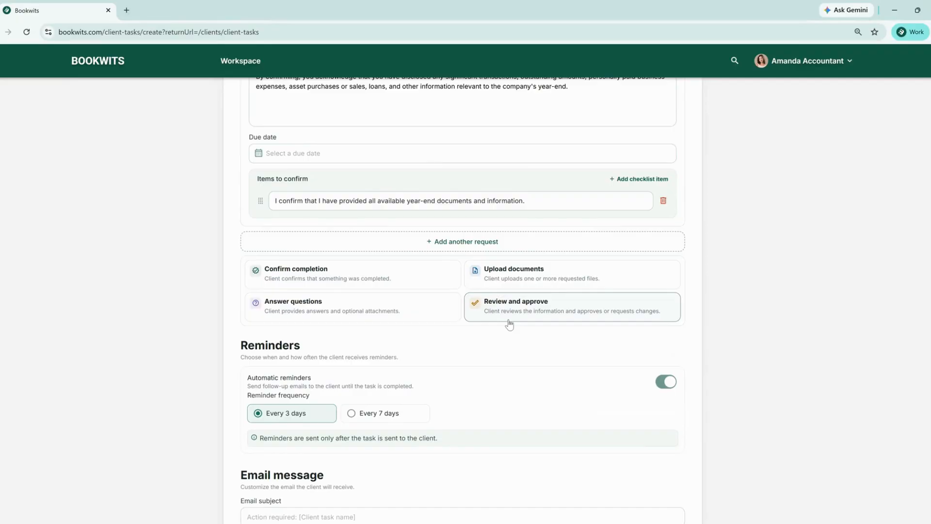
{"action": "scroll", "coordinate": [537, 267], "scroll_direction": "down", "scroll_amount": 1}
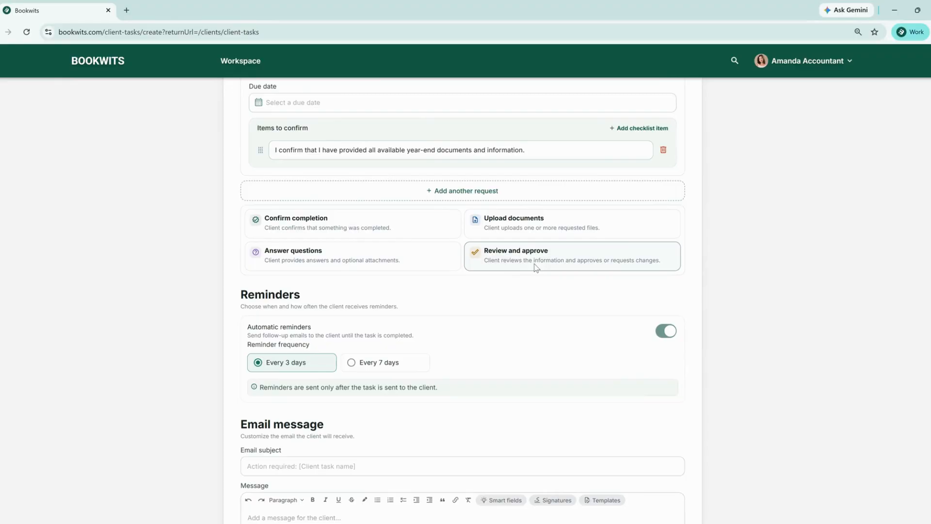
{"action": "left_click", "coordinate": [536, 266]}
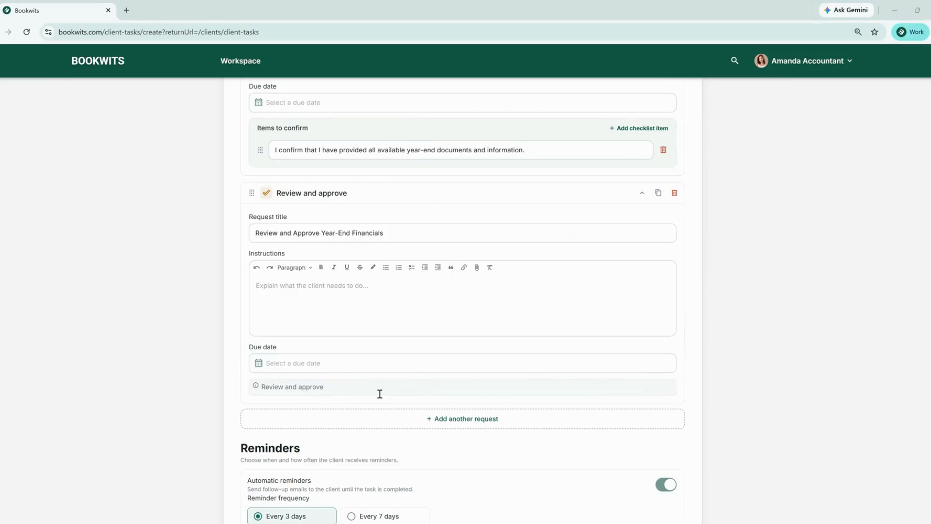
{"action": "type", "text": "Your year-end bookkeeping has been completed. Please review the attached year-end financial statements and information provided. Please confirm that the information appears reasonable and complete to the best of your knowledge. If anything needs to be corrected or clarified, please request changes and provide details. Otherwise, please approve the year-end so we can proceed with the next step."}
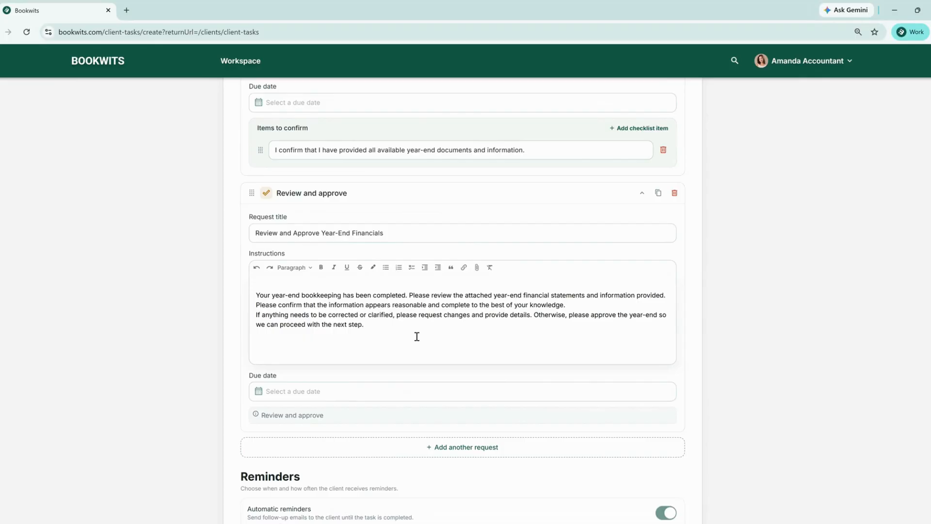
Step: Set the review request's due date to Aug 20, 2026
{"action": "scroll", "coordinate": [353, 357], "scroll_direction": "down", "scroll_amount": 1}
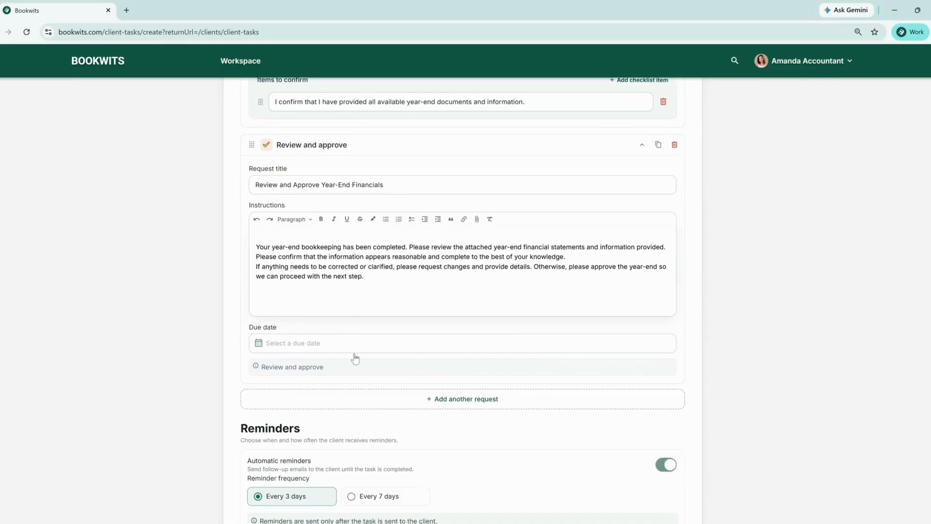
{"action": "left_click", "coordinate": [320, 343]}
{"action": "left_click", "coordinate": [333, 288]}
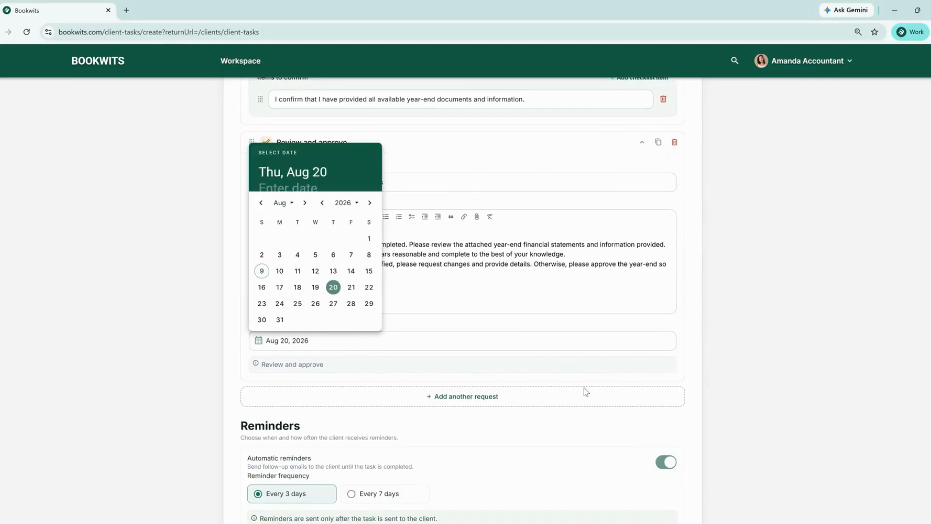
{"action": "left_click", "coordinate": [764, 352]}
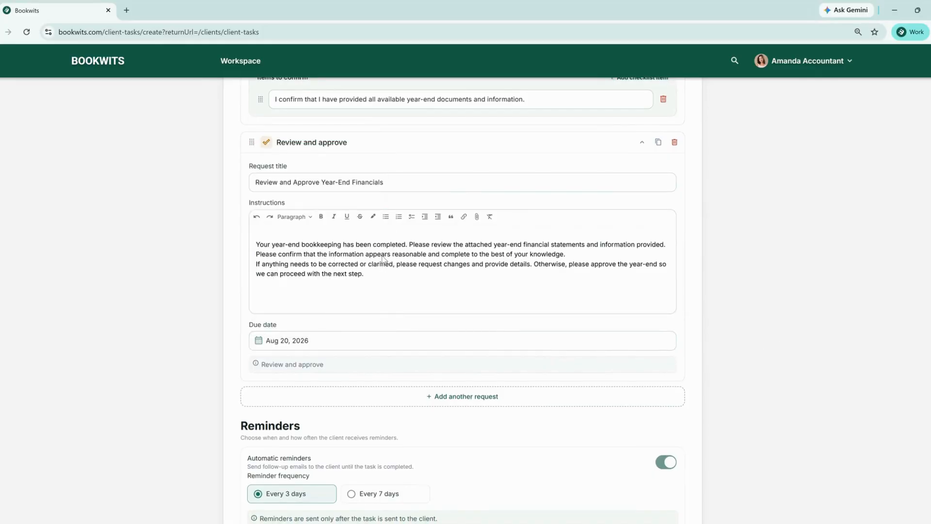
{"action": "scroll", "coordinate": [380, 258], "scroll_direction": "up", "scroll_amount": 6}
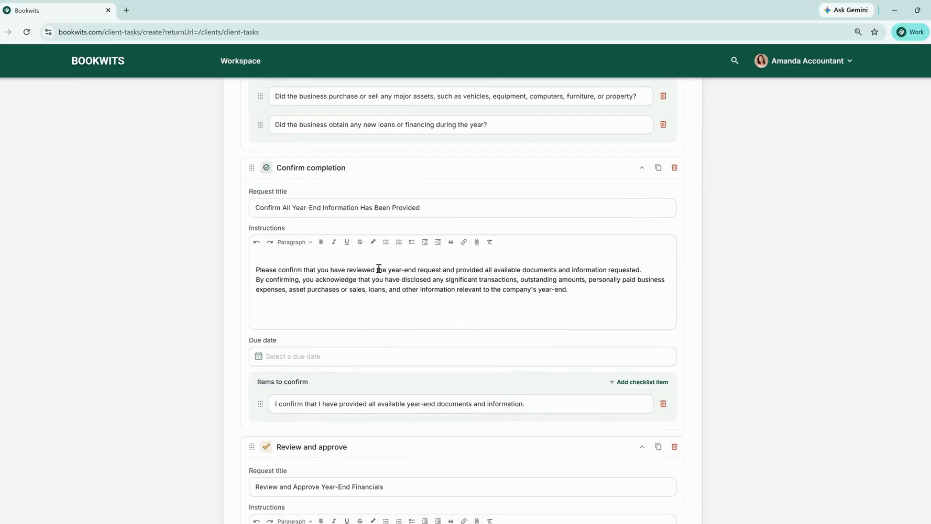
{"action": "scroll", "coordinate": [379, 268], "scroll_direction": "down", "scroll_amount": 3}
{"action": "scroll", "coordinate": [378, 268], "scroll_direction": "down", "scroll_amount": 6}
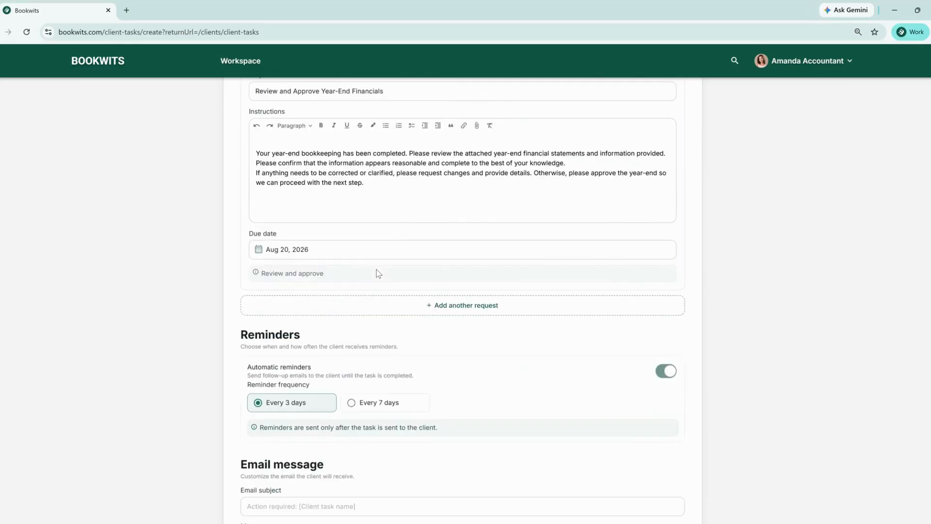
Step: Switch reminders to every 7 days and send the Year-End Preparation task to the client
{"action": "scroll", "coordinate": [375, 272], "scroll_direction": "down", "scroll_amount": 2}
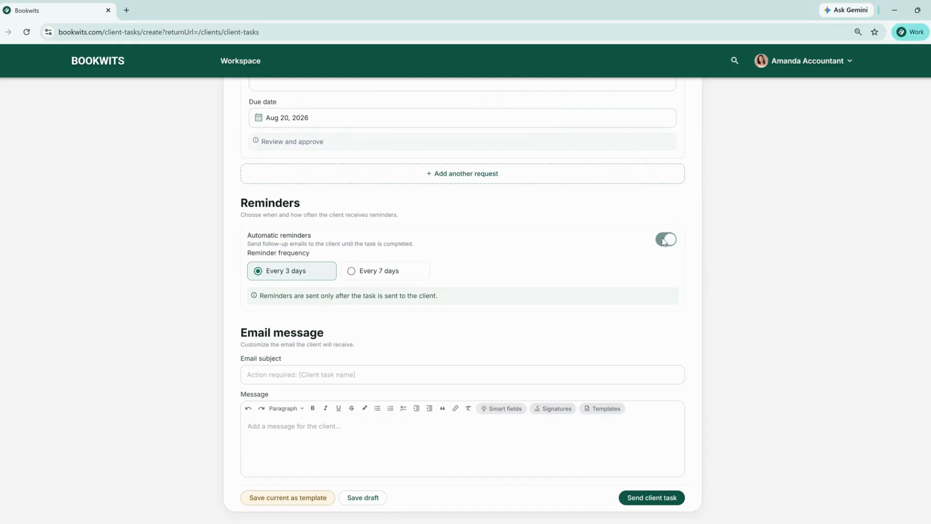
{"action": "left_click", "coordinate": [352, 272]}
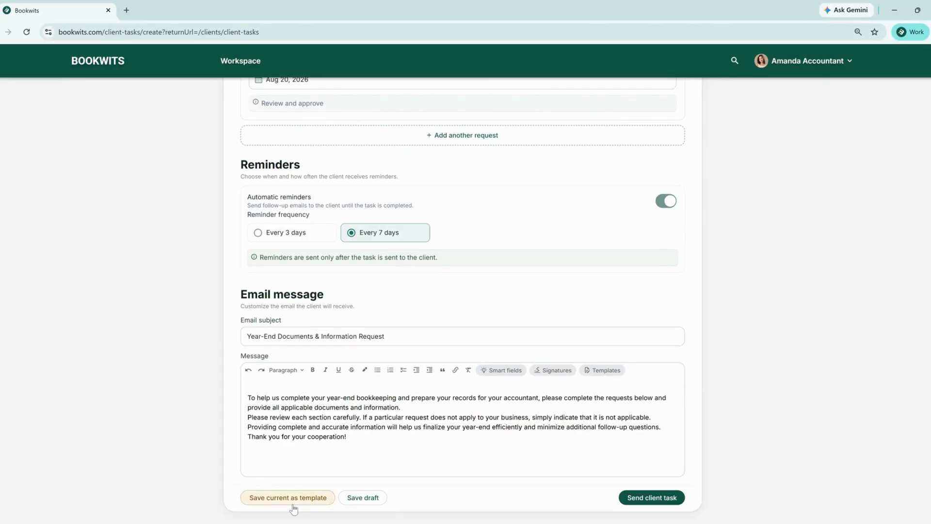
{"action": "left_click", "coordinate": [652, 497]}
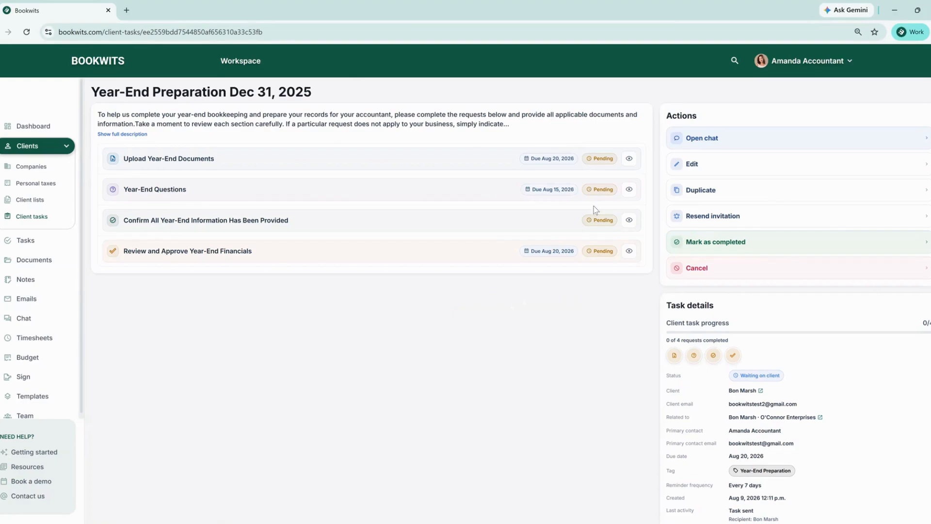
Step: Expand the sent task's full description, then open the task from the client's notification email
{"action": "left_click", "coordinate": [132, 135]}
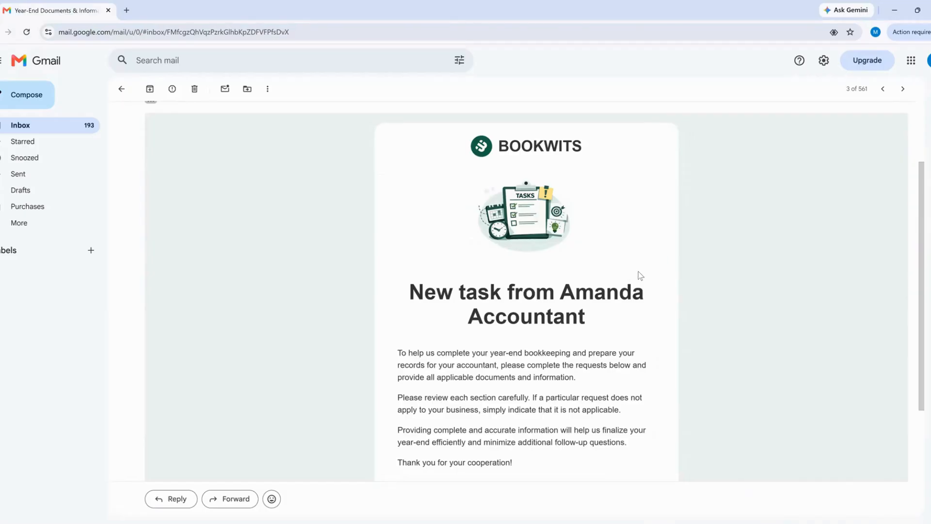
{"action": "scroll", "coordinate": [554, 266], "scroll_direction": "down", "scroll_amount": 2}
{"action": "scroll", "coordinate": [555, 266], "scroll_direction": "up", "scroll_amount": 2}
{"action": "mouse_move", "coordinate": [562, 265]}
{"action": "scroll", "coordinate": [562, 265], "scroll_direction": "down", "scroll_amount": 3}
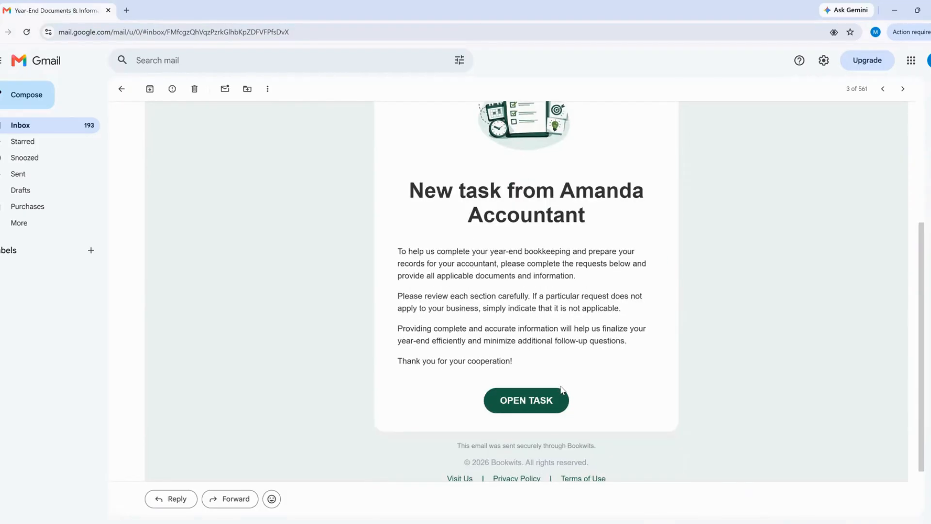
{"action": "scroll", "coordinate": [527, 354], "scroll_direction": "down", "scroll_amount": 1}
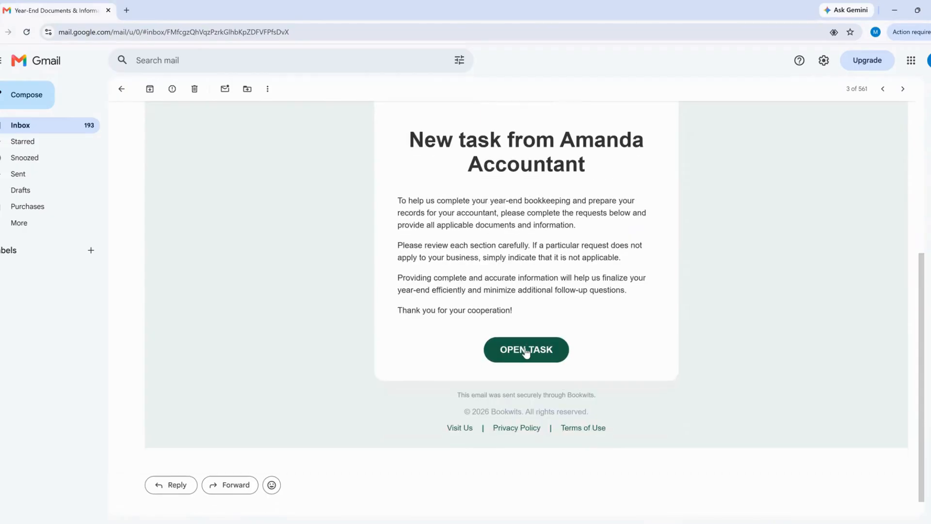
{"action": "left_click", "coordinate": [526, 351]}
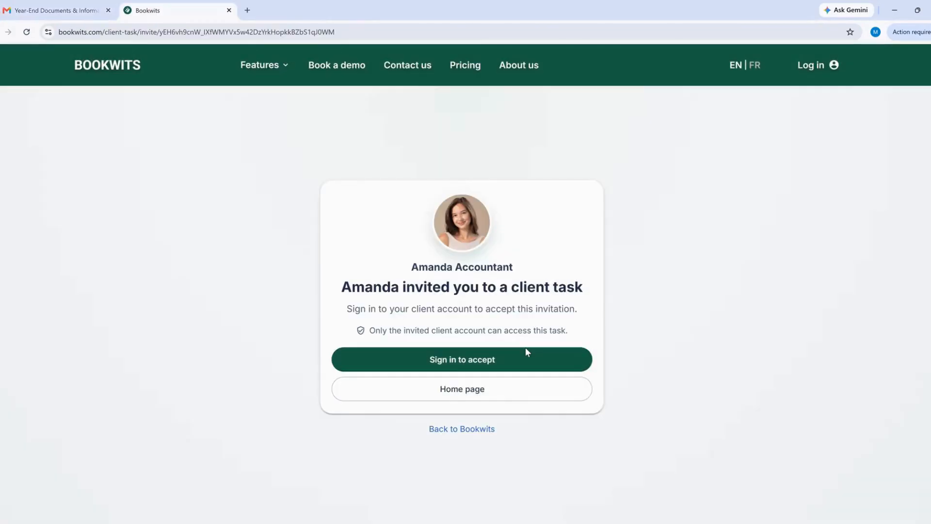
Step: Create a new client account with the client's first and last name, then verify its email
{"action": "left_click", "coordinate": [473, 364]}
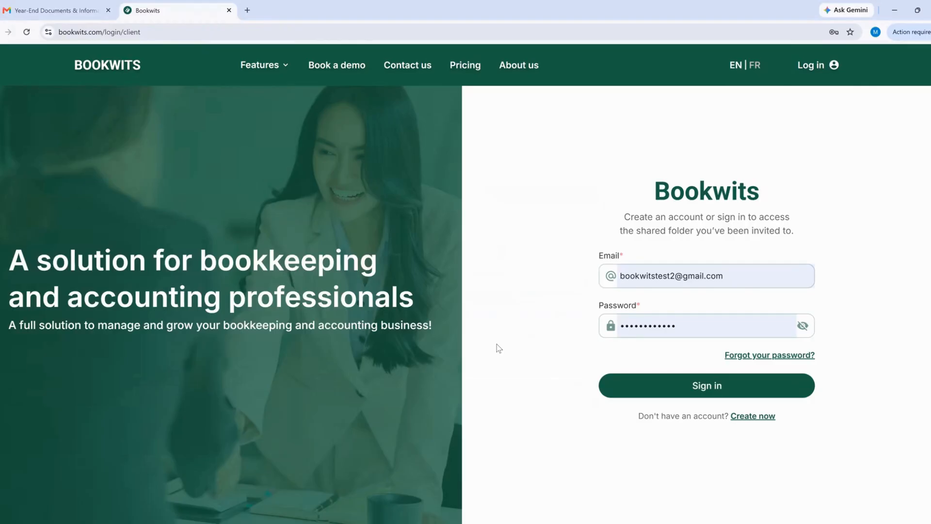
{"action": "left_click", "coordinate": [743, 419]}
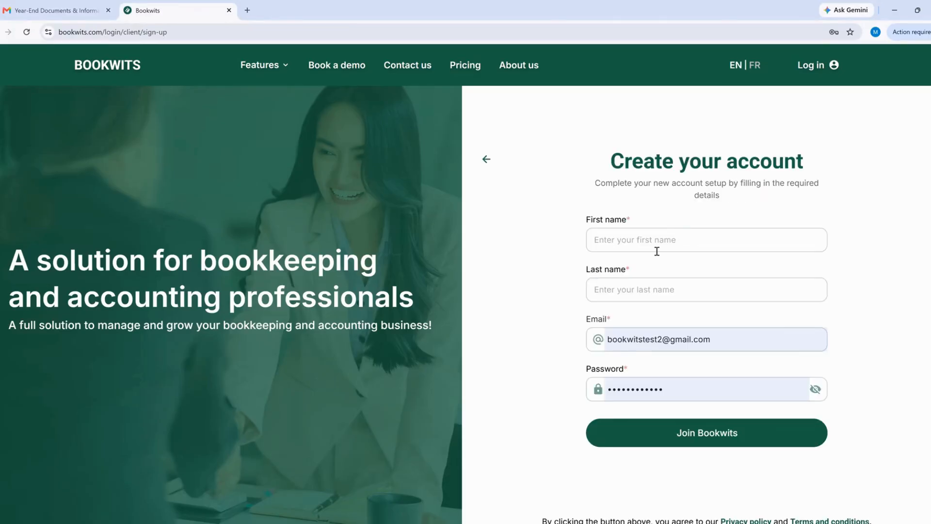
{"action": "left_click", "coordinate": [657, 249]}
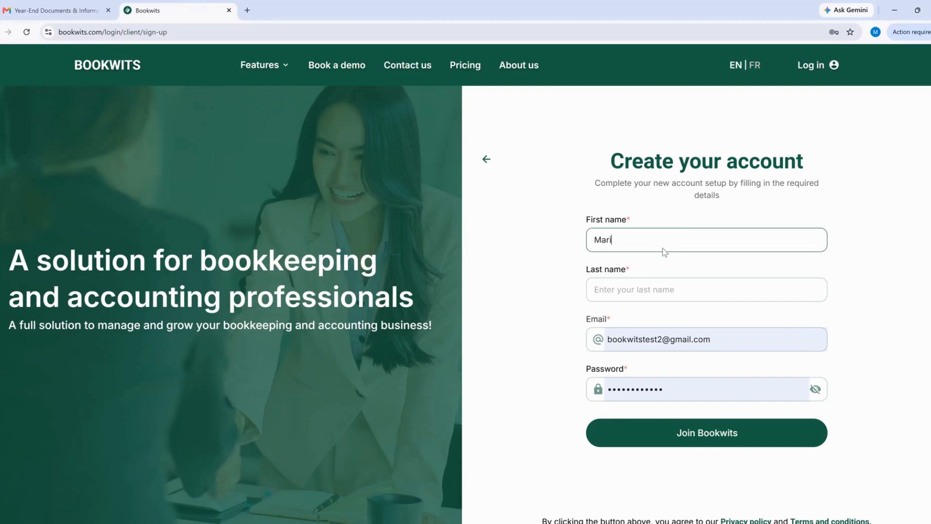
{"action": "left_click", "coordinate": [670, 286]}
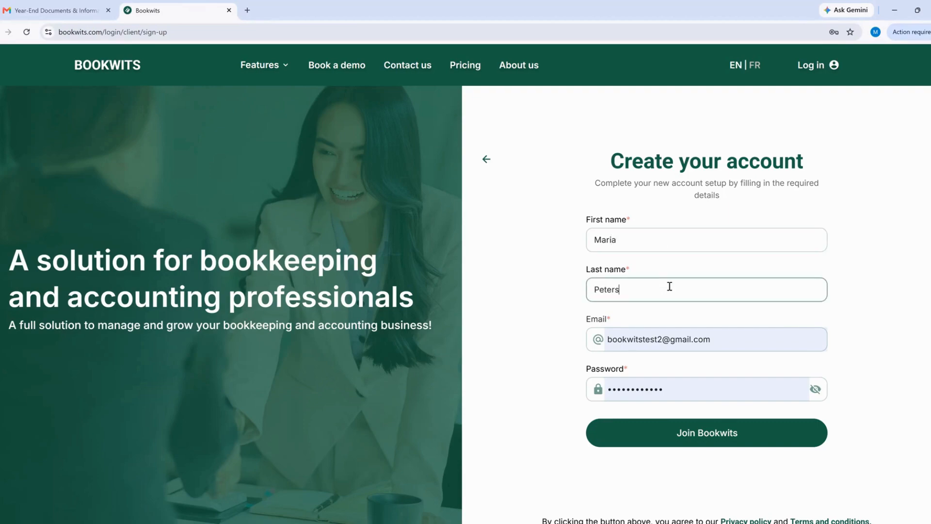
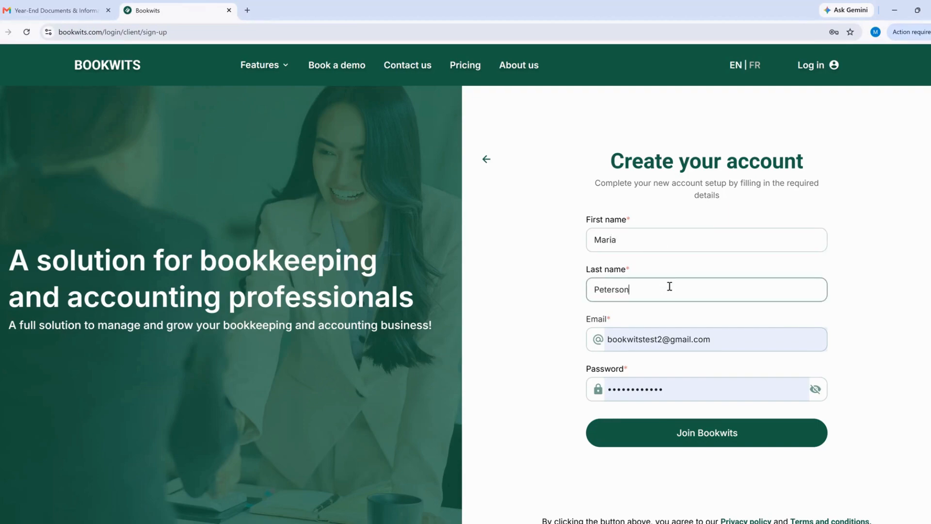
{"action": "left_click", "coordinate": [711, 439]}
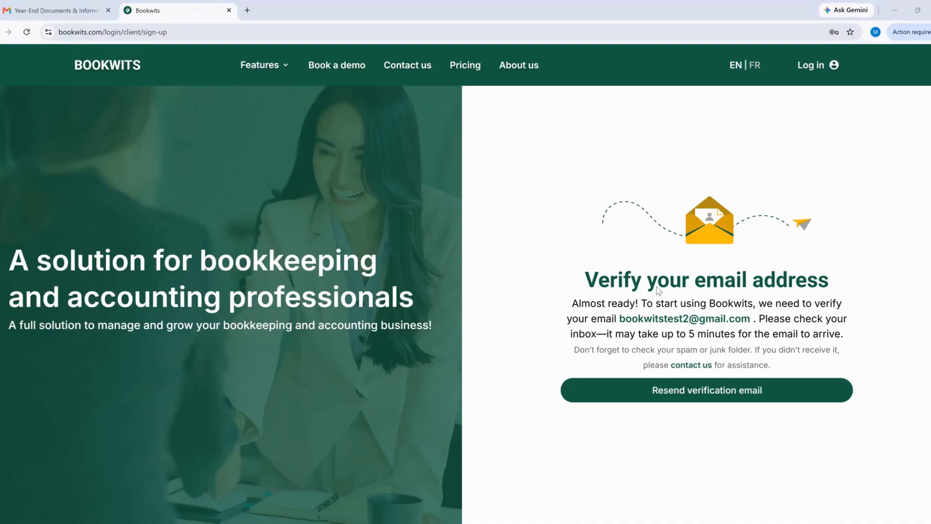
{"action": "key", "text": "ctrl+w"}
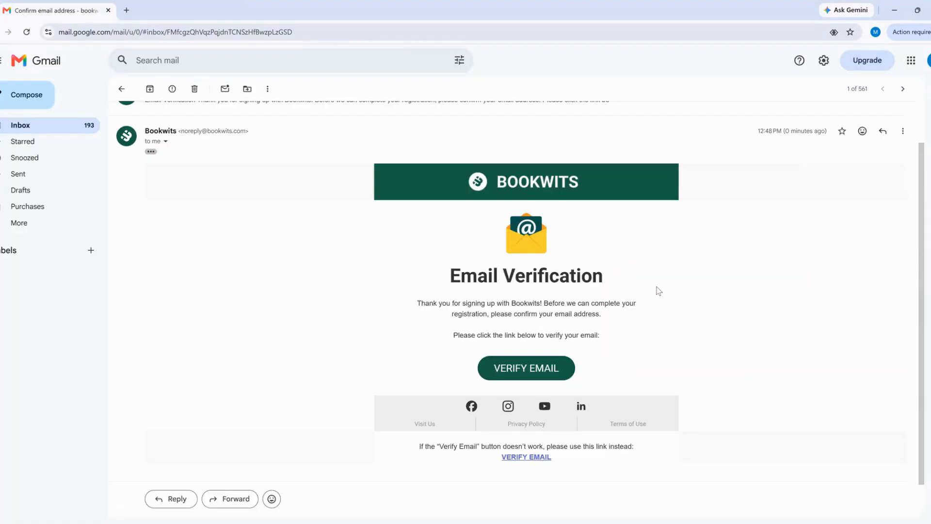
{"action": "left_click", "coordinate": [531, 374]}
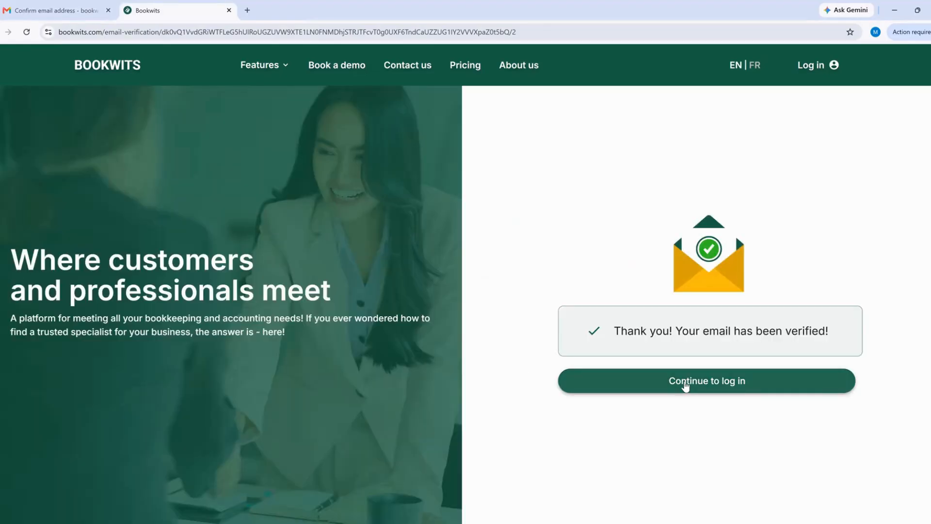
Step: Sign in with the saved credentials, skip phone verification and accept the client-task invitation
{"action": "left_click", "coordinate": [686, 386]}
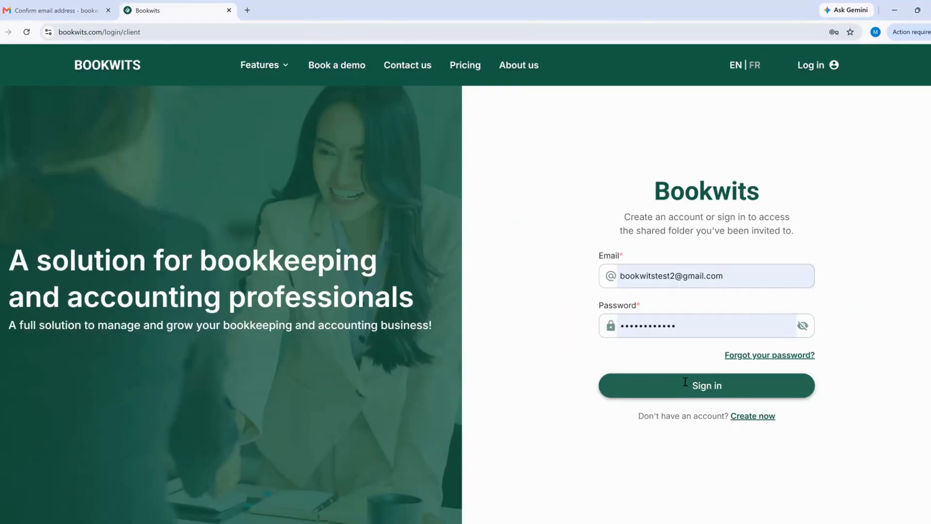
{"action": "left_click", "coordinate": [686, 383]}
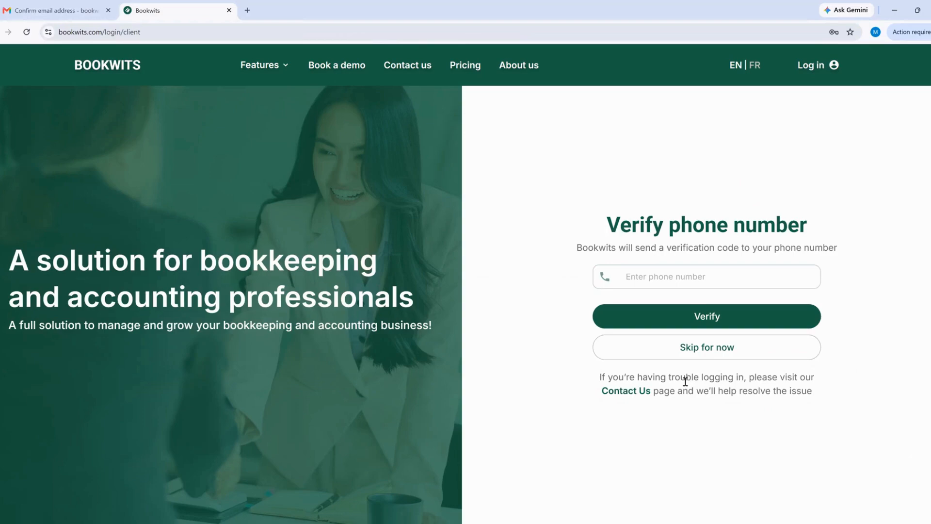
{"action": "left_click", "coordinate": [710, 350]}
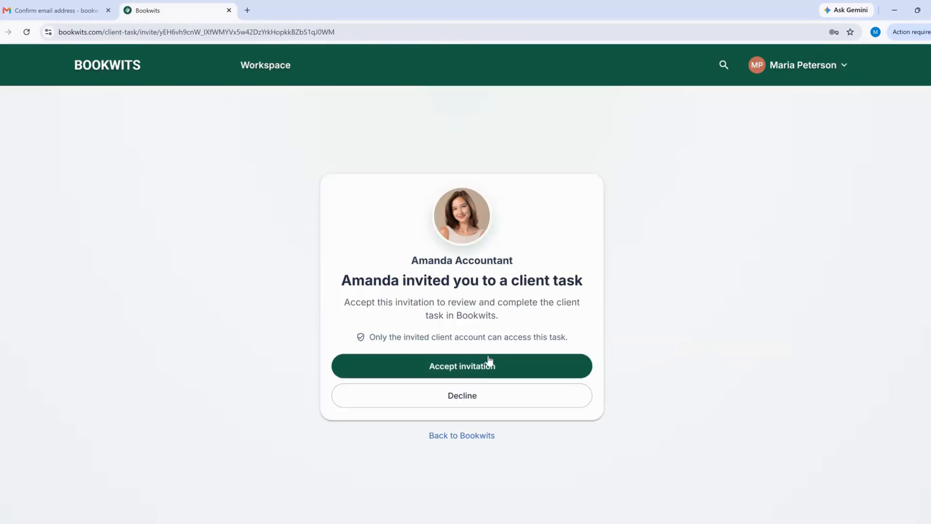
{"action": "left_click", "coordinate": [456, 368]}
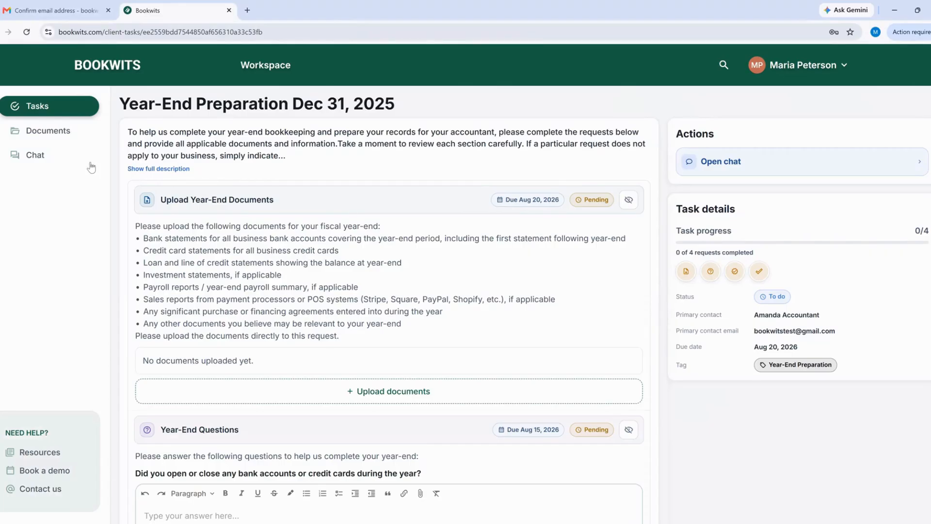
Step: Look over the Documents and Chat areas, then open the Year-End Preparation Dec 31, 2025 task
{"action": "key", "text": "ctrl+minus"}
{"action": "left_click", "coordinate": [44, 163]}
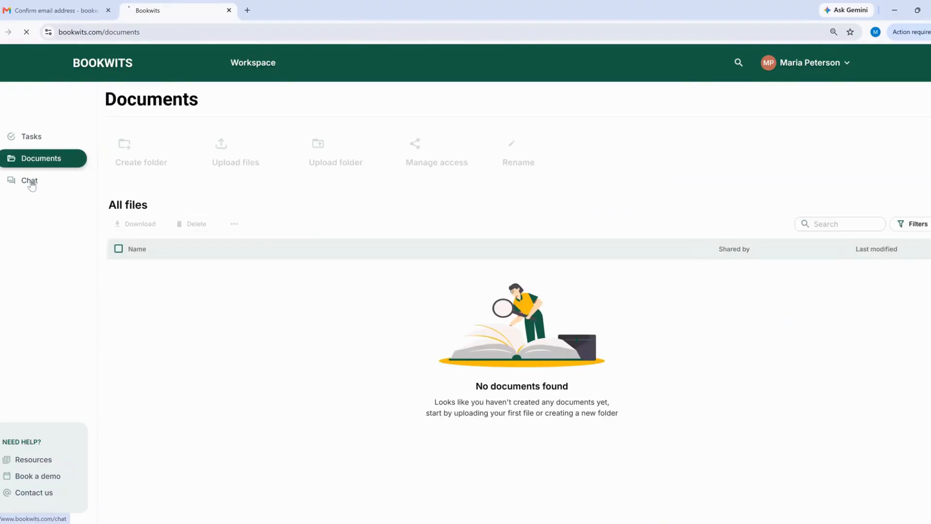
{"action": "left_click", "coordinate": [31, 184]}
{"action": "left_click", "coordinate": [32, 138]}
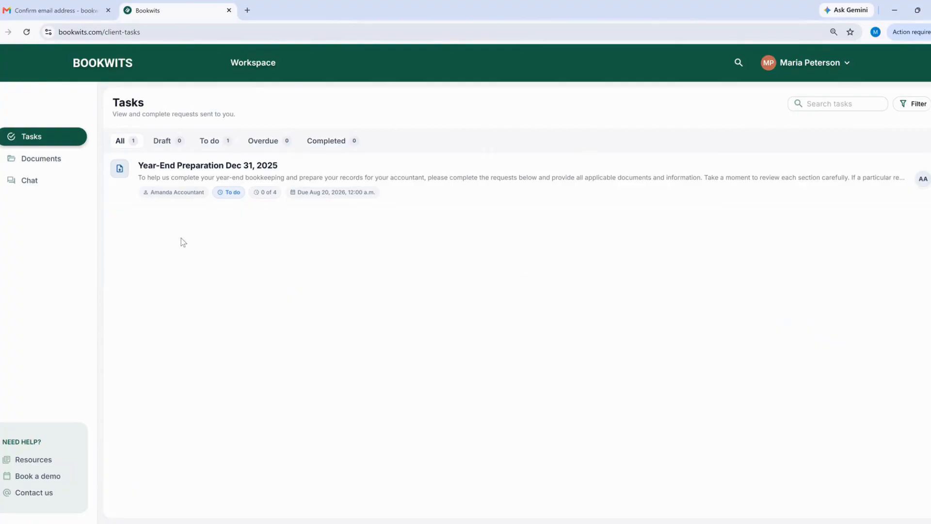
{"action": "left_click", "coordinate": [172, 168]}
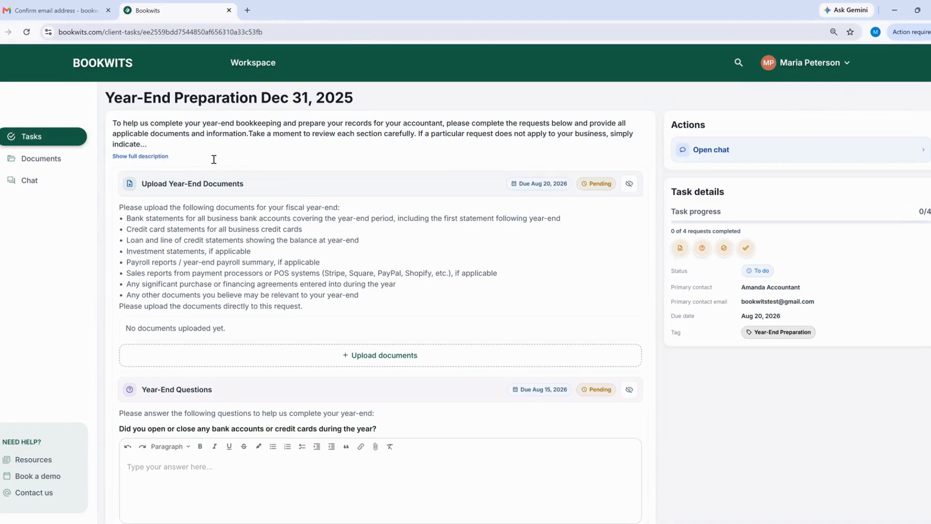
{"action": "scroll", "coordinate": [216, 157], "scroll_direction": "down", "scroll_amount": 5}
{"action": "scroll", "coordinate": [218, 158], "scroll_direction": "down", "scroll_amount": 6}
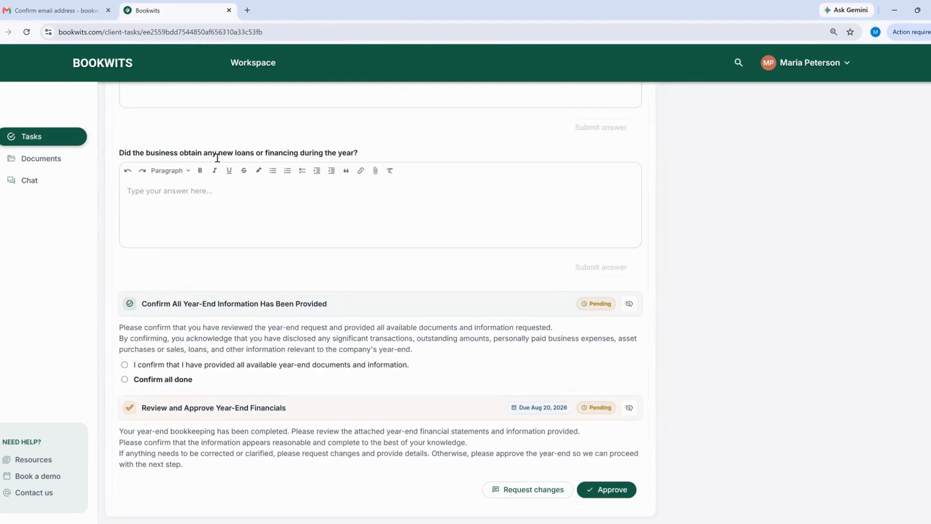
{"action": "scroll", "coordinate": [229, 183], "scroll_direction": "up", "scroll_amount": 4}
{"action": "scroll", "coordinate": [230, 186], "scroll_direction": "up", "scroll_amount": 7}
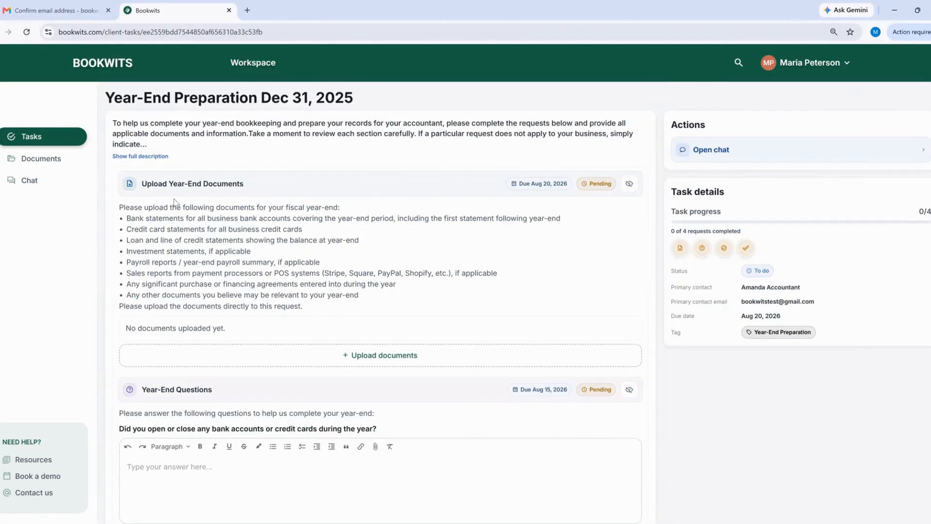
{"action": "left_click", "coordinate": [358, 357]}
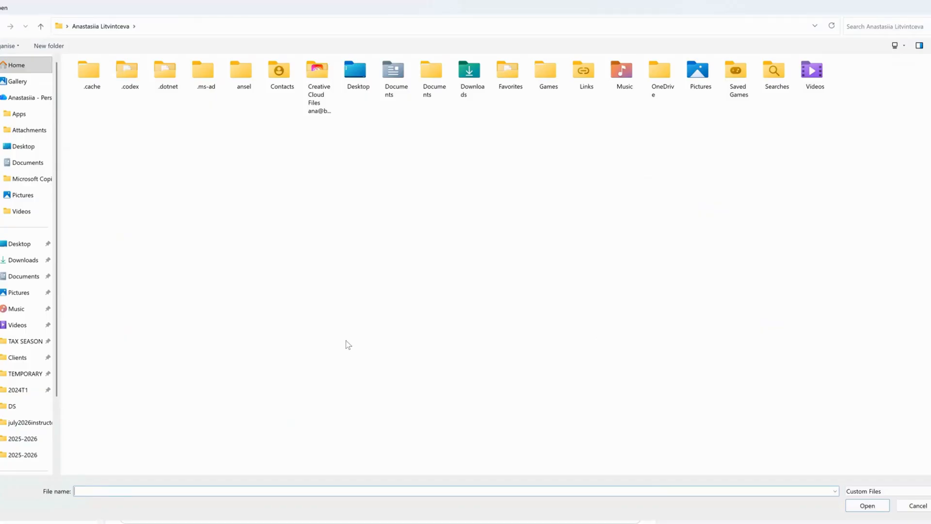
{"action": "key", "text": "Escape"}
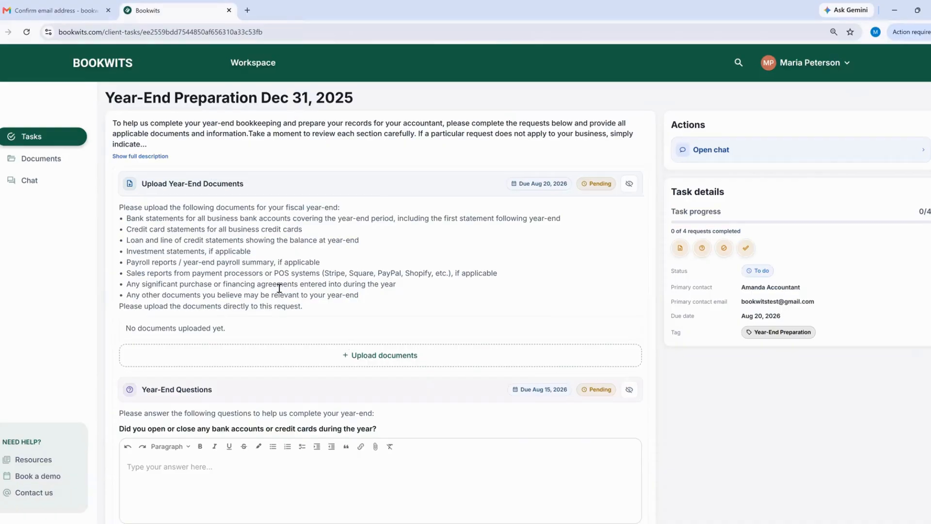
Step: Answer No to the bank accounts and major assets year-end questions
{"action": "scroll", "coordinate": [368, 255], "scroll_direction": "down", "scroll_amount": 3}
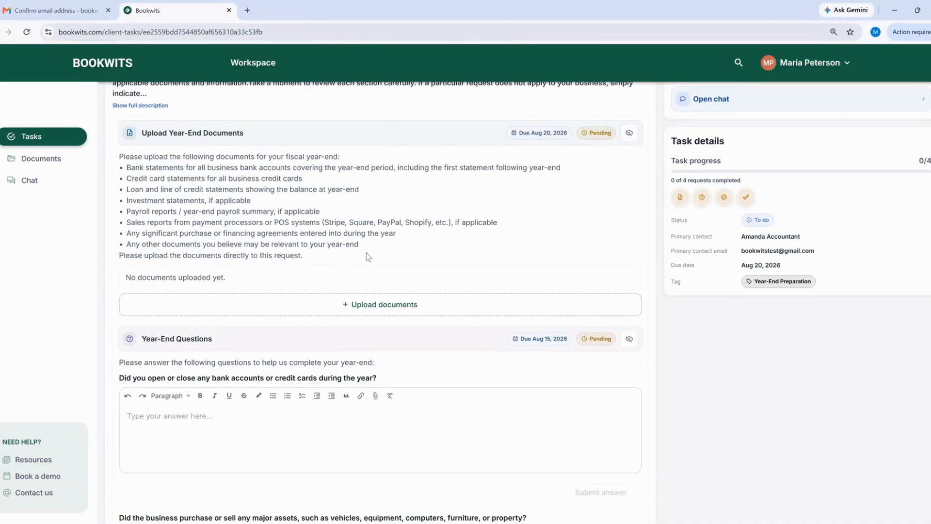
{"action": "scroll", "coordinate": [318, 245], "scroll_direction": "down", "scroll_amount": 2}
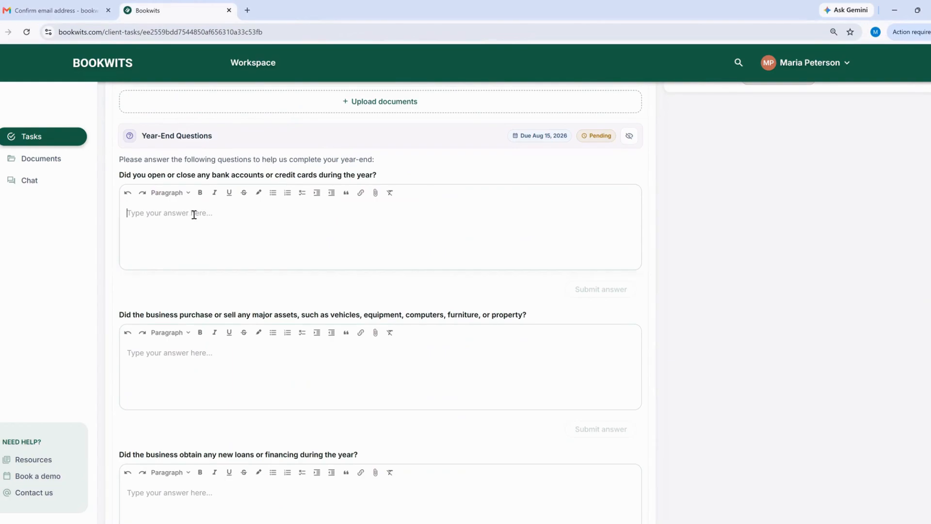
{"action": "type", "text": "No"}
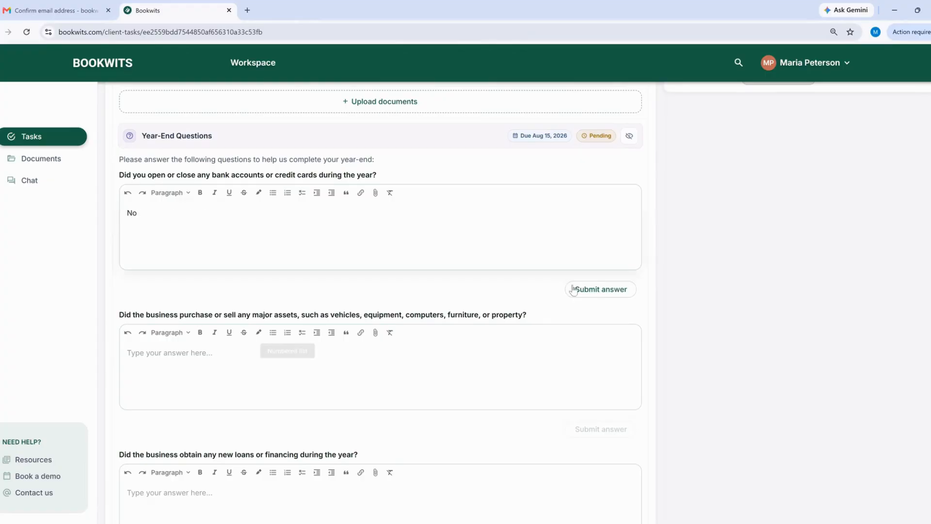
{"action": "left_click", "coordinate": [592, 290]}
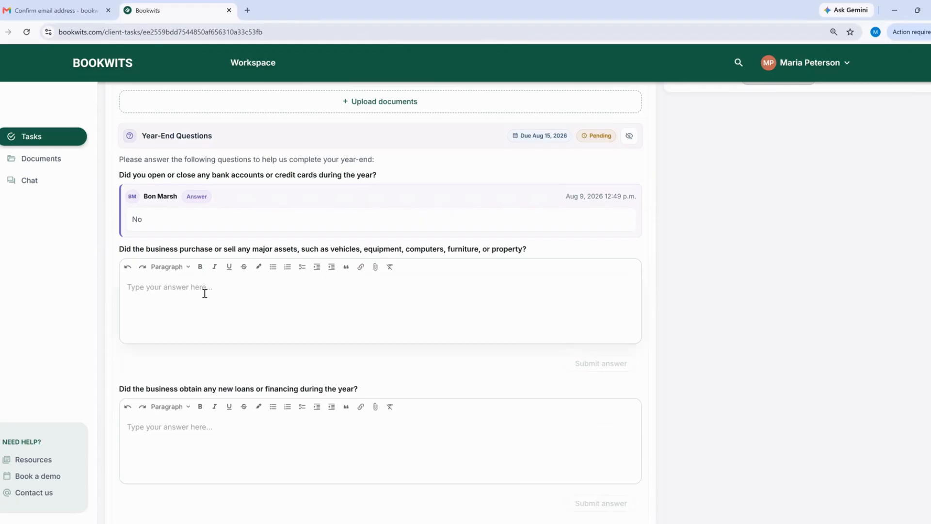
{"action": "type", "text": "N"}
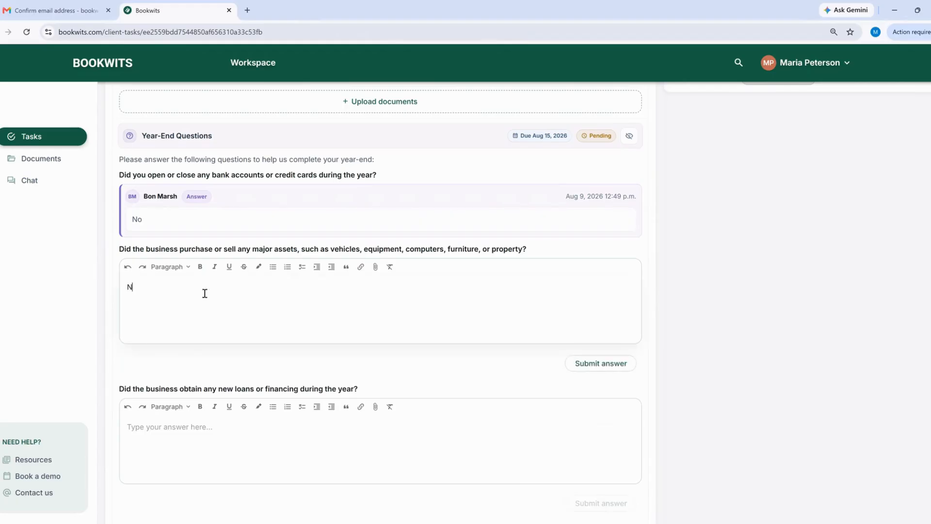
{"action": "type", "text": "o"}
{"action": "left_click", "coordinate": [602, 363]}
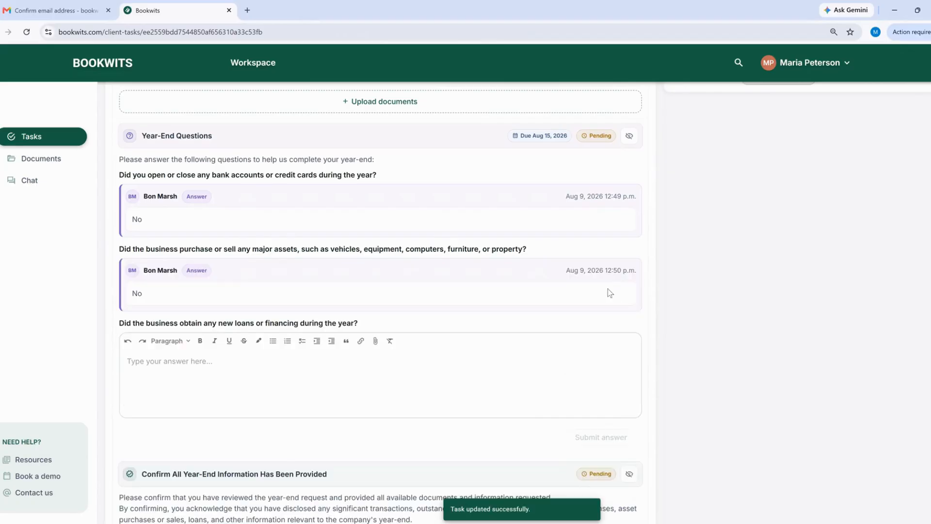
Step: Answer No to the loans and financing question
{"action": "scroll", "coordinate": [411, 322], "scroll_direction": "down", "scroll_amount": 1}
{"action": "left_click", "coordinate": [375, 318]}
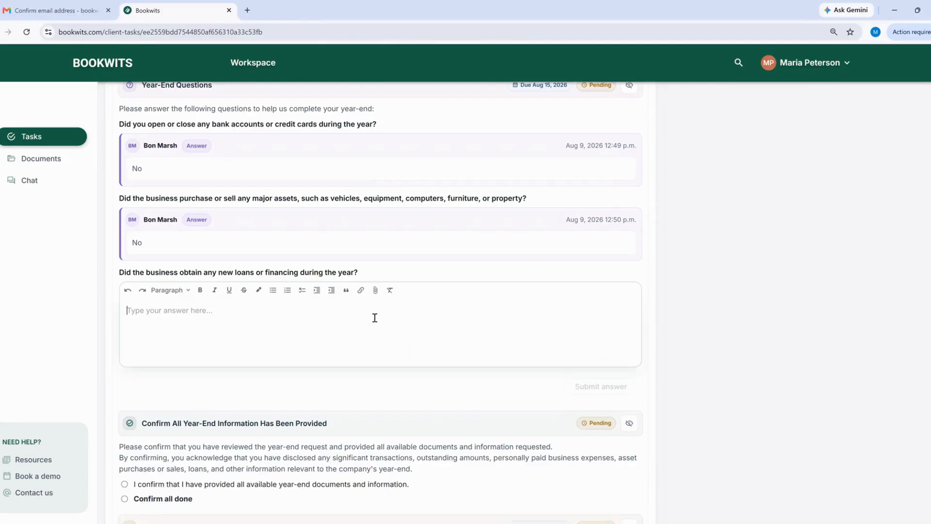
{"action": "type", "text": "No"}
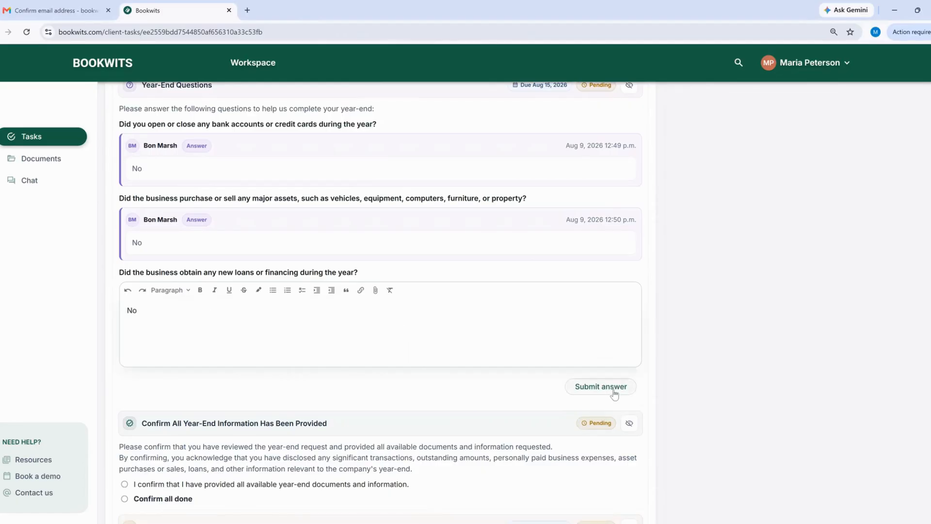
{"action": "left_click", "coordinate": [602, 387]}
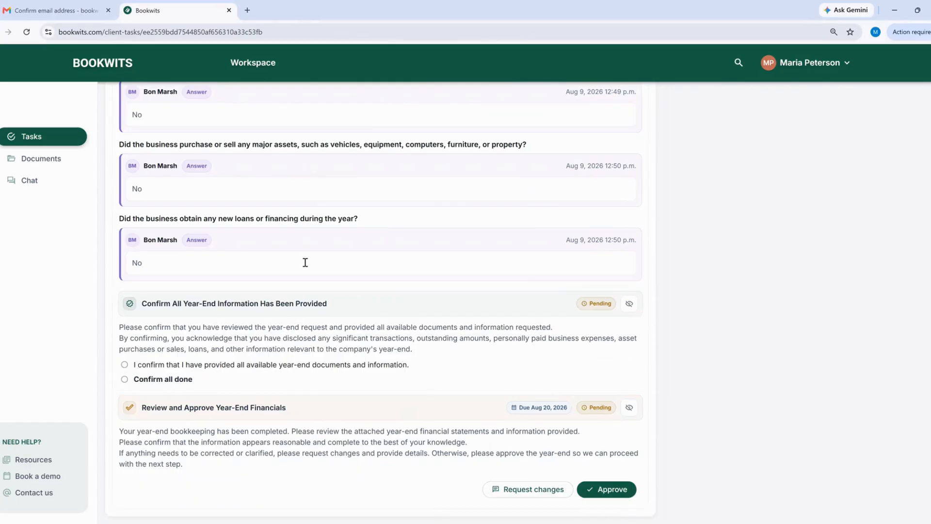
{"action": "scroll", "coordinate": [305, 263], "scroll_direction": "up", "scroll_amount": 7}
{"action": "scroll", "coordinate": [305, 263], "scroll_direction": "down", "scroll_amount": 1}
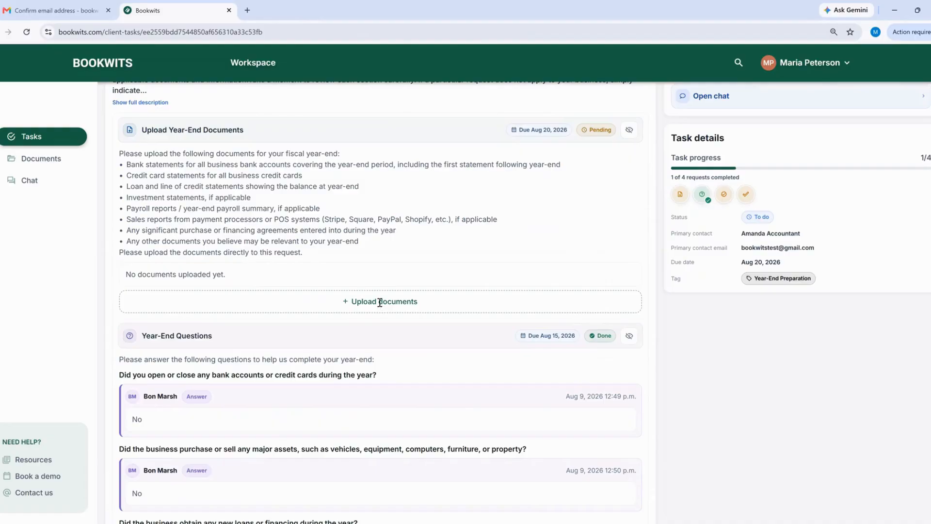
{"action": "scroll", "coordinate": [358, 319], "scroll_direction": "down", "scroll_amount": 6}
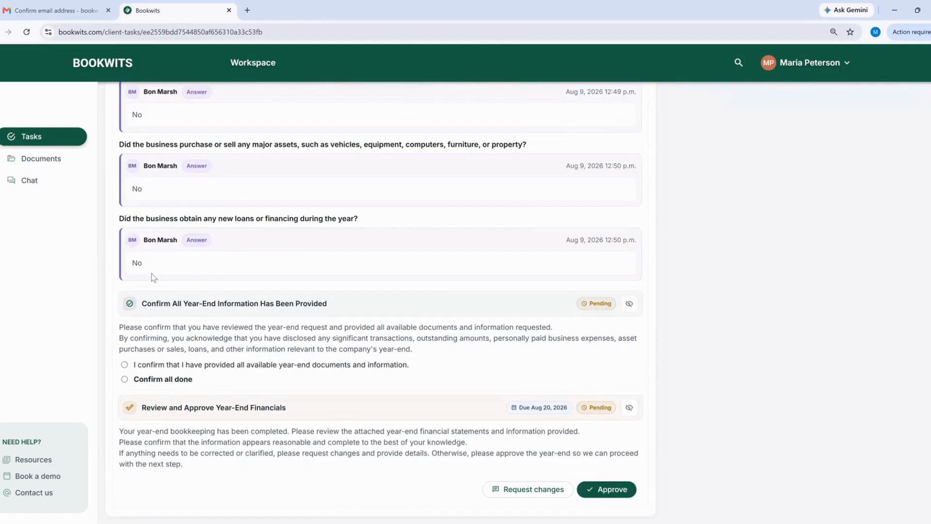
Step: Select both confirmations that all year-end information has been provided and everything is done
{"action": "scroll", "coordinate": [182, 353], "scroll_direction": "up", "scroll_amount": 1}
{"action": "scroll", "coordinate": [139, 372], "scroll_direction": "down", "scroll_amount": 1}
{"action": "left_click", "coordinate": [124, 365]}
{"action": "left_click", "coordinate": [125, 379]}
Step: Submit a change request on the financials review with the note 'Double check Accounts Payable'
{"action": "left_click", "coordinate": [497, 490]}
{"action": "scroll", "coordinate": [413, 422], "scroll_direction": "down", "scroll_amount": 2}
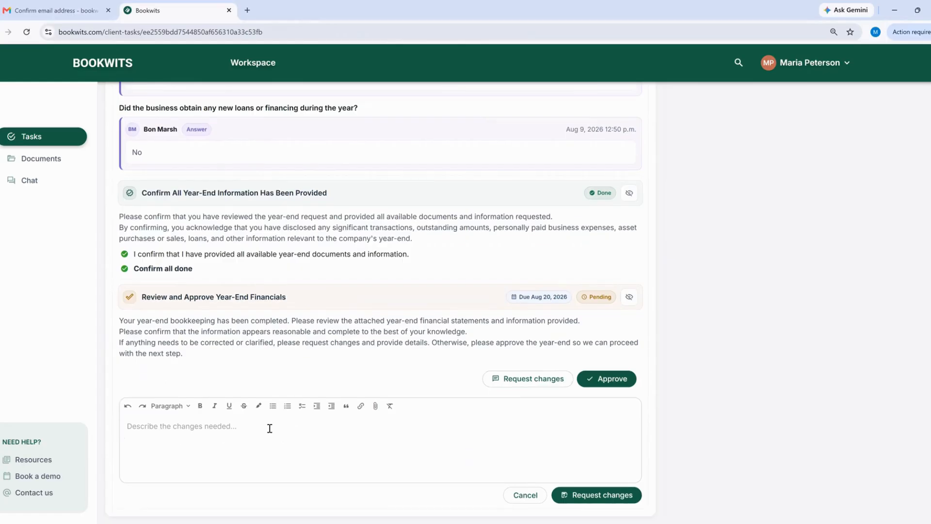
{"action": "left_click", "coordinate": [270, 424]}
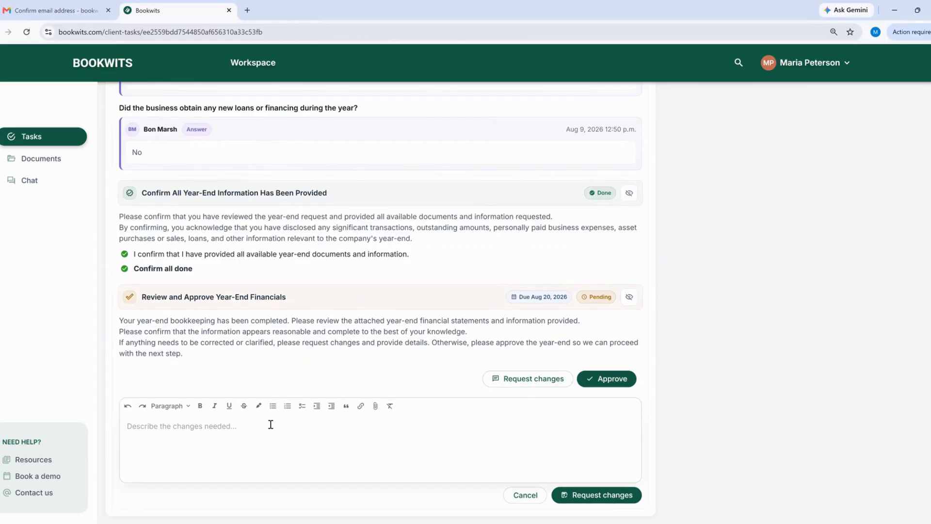
{"action": "type", "text": "Double check "}
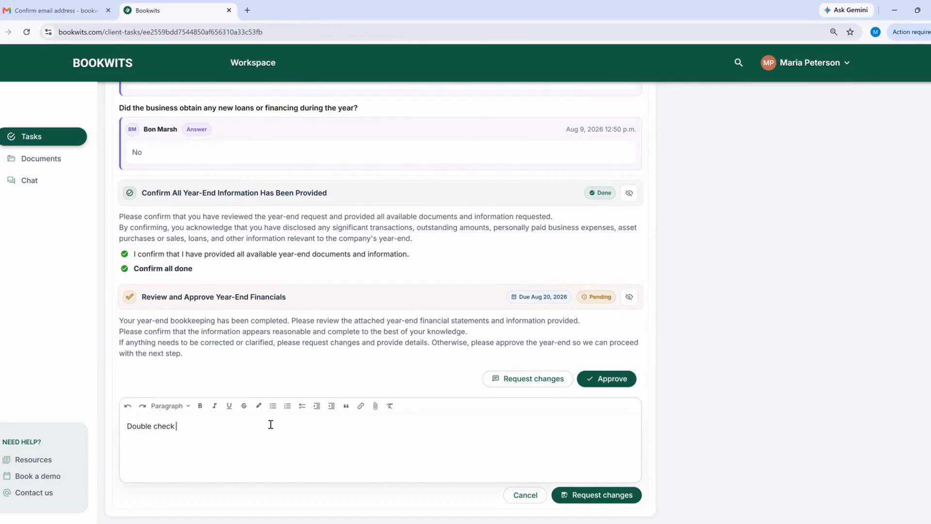
{"action": "type", "text": "Ac"}
{"action": "type", "text": "counts Payable"}
{"action": "left_click", "coordinate": [580, 503]}
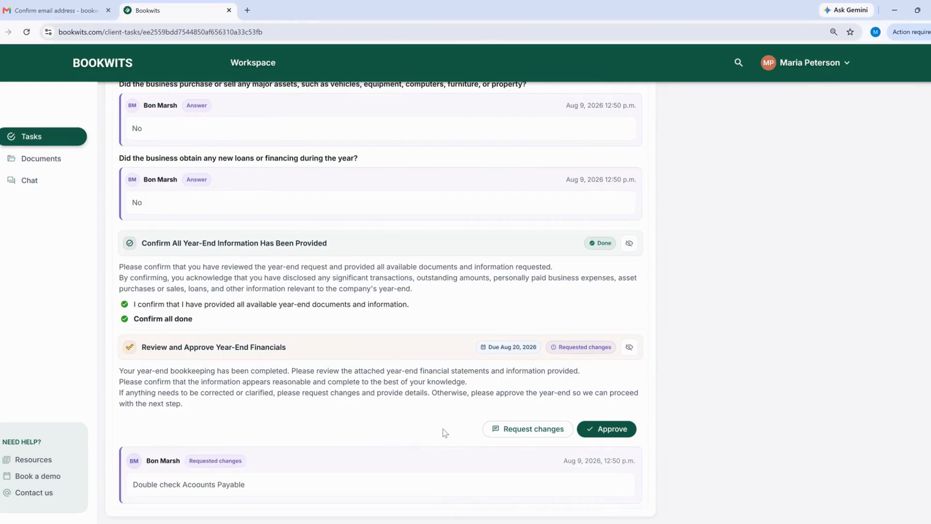
{"action": "scroll", "coordinate": [568, 346], "scroll_direction": "up", "scroll_amount": 5}
Step: Send the message 'Hello' in the task's chat with the accountant
{"action": "scroll", "coordinate": [575, 345], "scroll_direction": "up", "scroll_amount": 3}
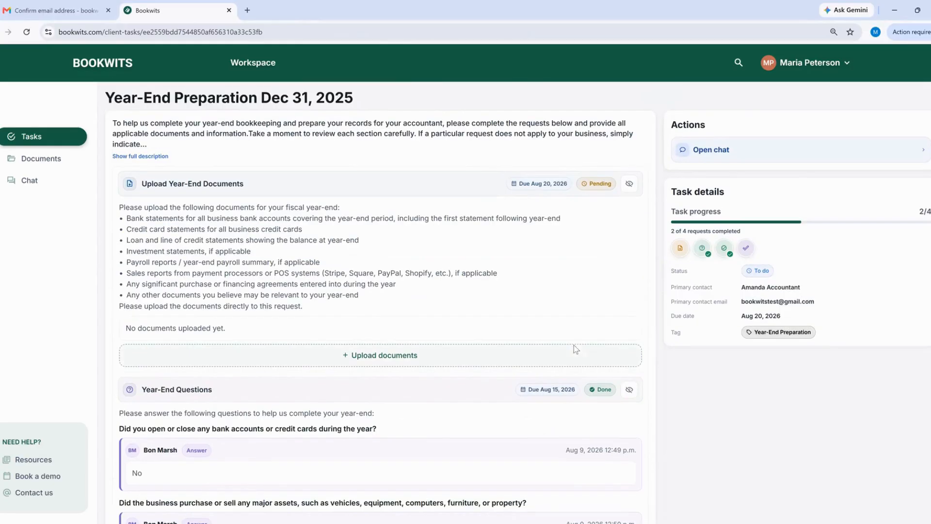
{"action": "left_click", "coordinate": [697, 153]}
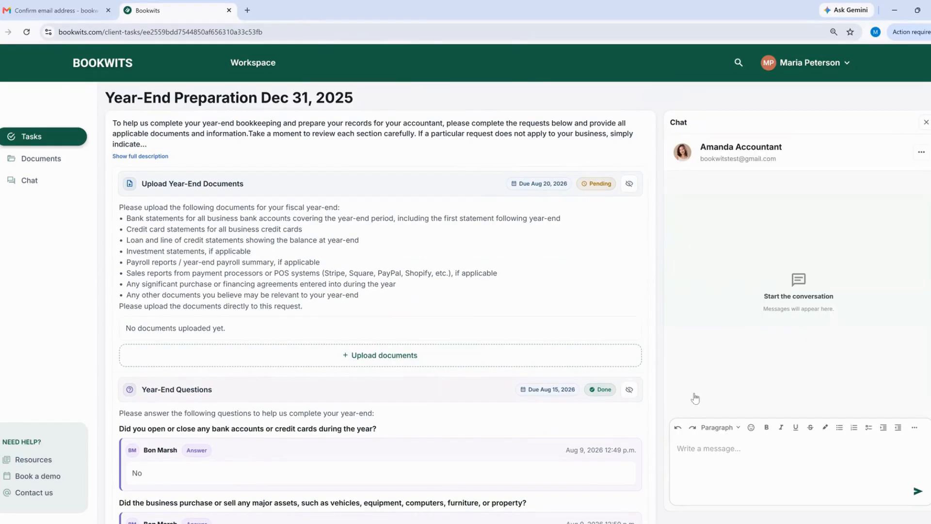
{"action": "left_click", "coordinate": [719, 449]}
{"action": "type", "text": "Hello"}
{"action": "key", "text": "Return"}
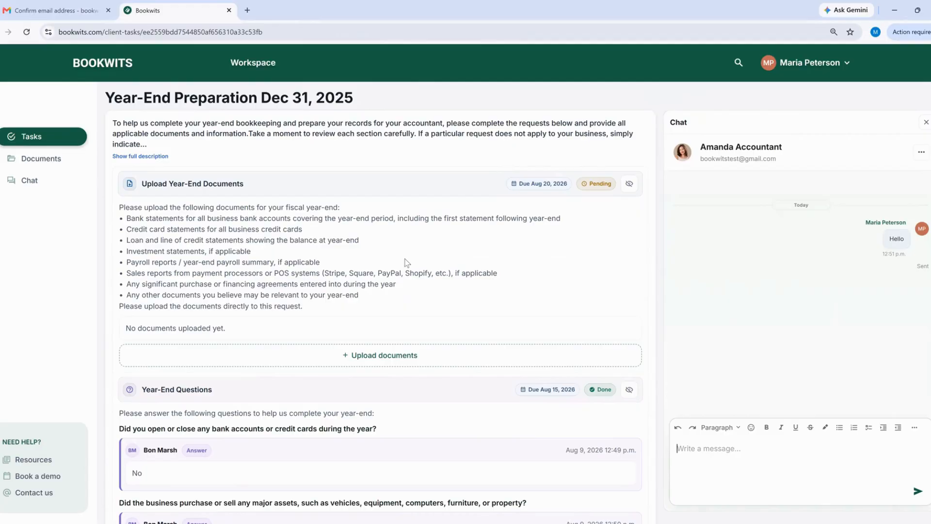
{"action": "scroll", "coordinate": [462, 370], "scroll_direction": "down", "scroll_amount": 9}
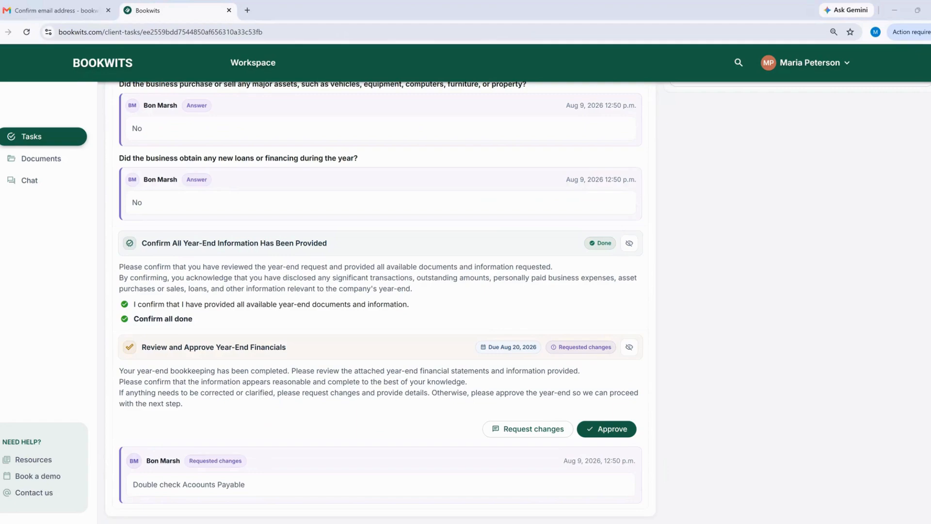
Step: In the accountant's refreshed view, reply 'Done' to the Accounts Payable change request
{"action": "key", "text": "alt+Tab"}
{"action": "left_click", "coordinate": [26, 32]}
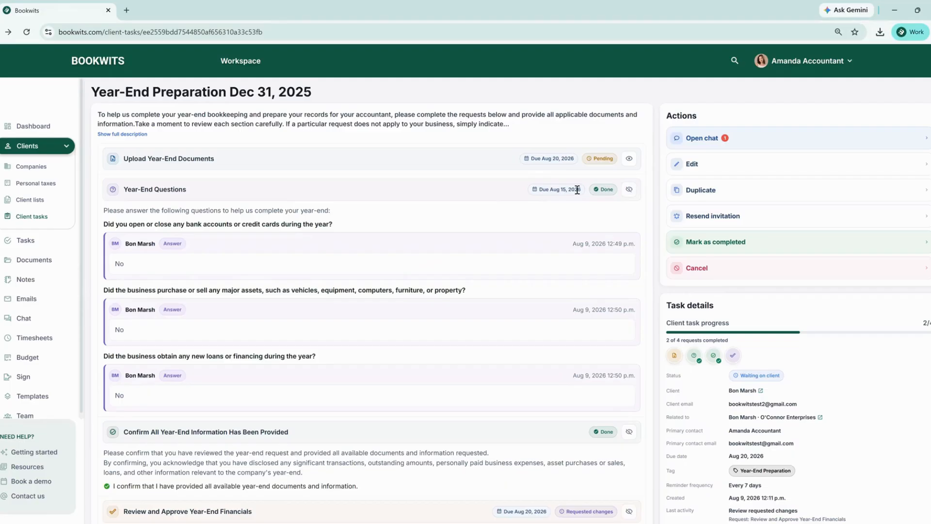
{"action": "scroll", "coordinate": [598, 201], "scroll_direction": "down", "scroll_amount": 2}
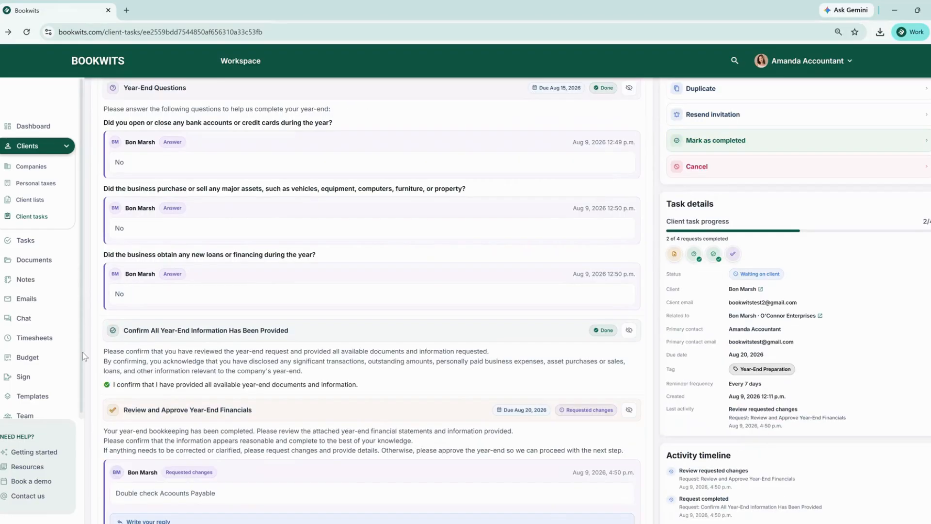
{"action": "scroll", "coordinate": [613, 305], "scroll_direction": "down", "scroll_amount": 1}
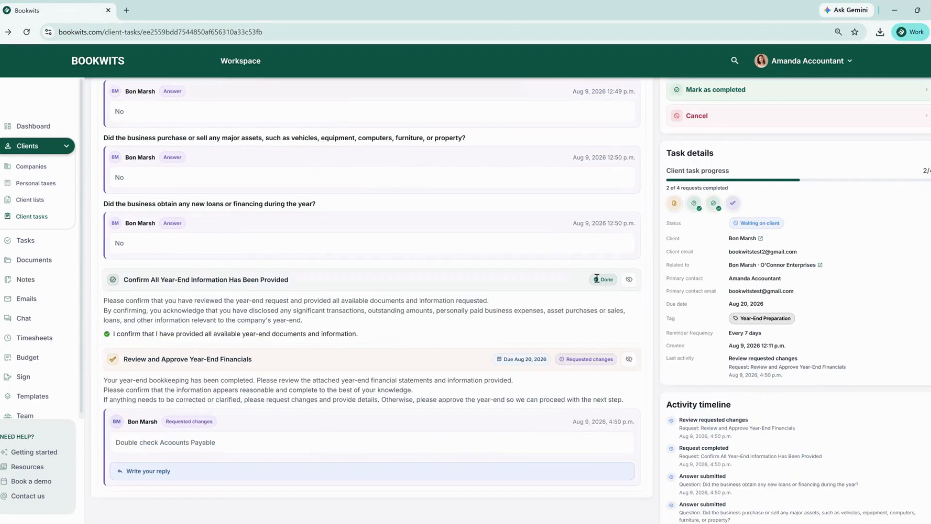
{"action": "scroll", "coordinate": [412, 320], "scroll_direction": "down", "scroll_amount": 1}
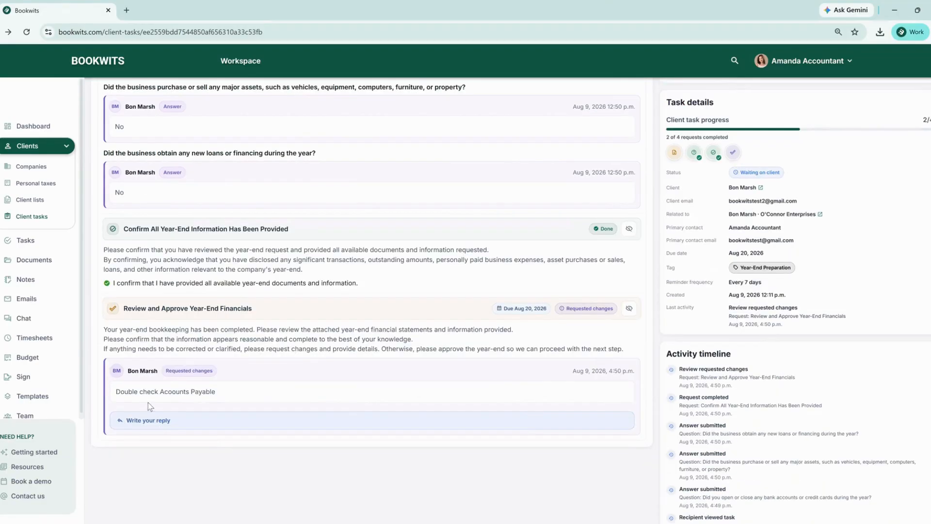
{"action": "scroll", "coordinate": [135, 389], "scroll_direction": "down", "scroll_amount": 1}
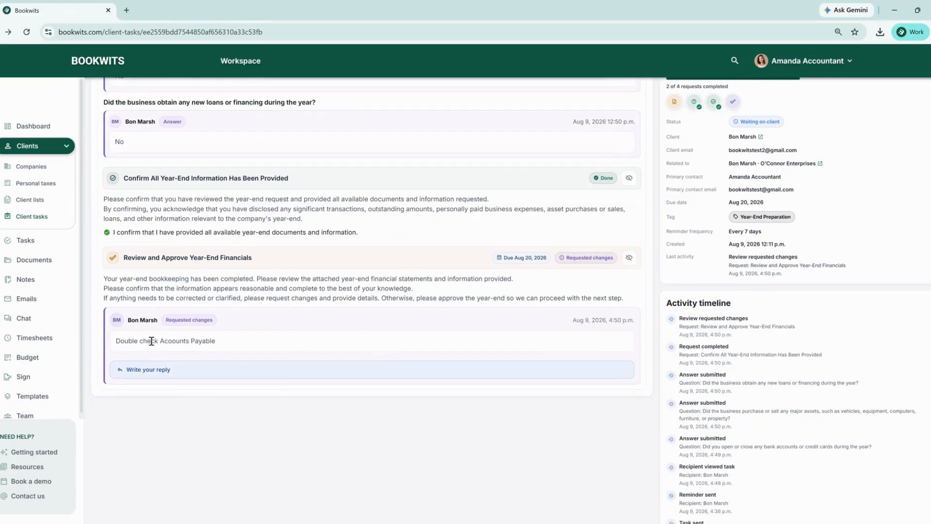
{"action": "left_click", "coordinate": [185, 373]}
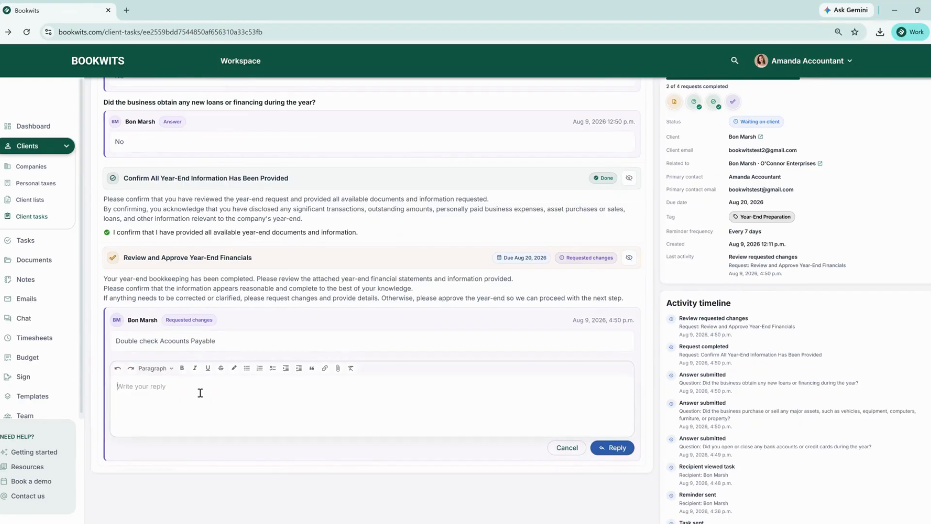
{"action": "type", "text": "Done"}
{"action": "left_click", "coordinate": [616, 447]}
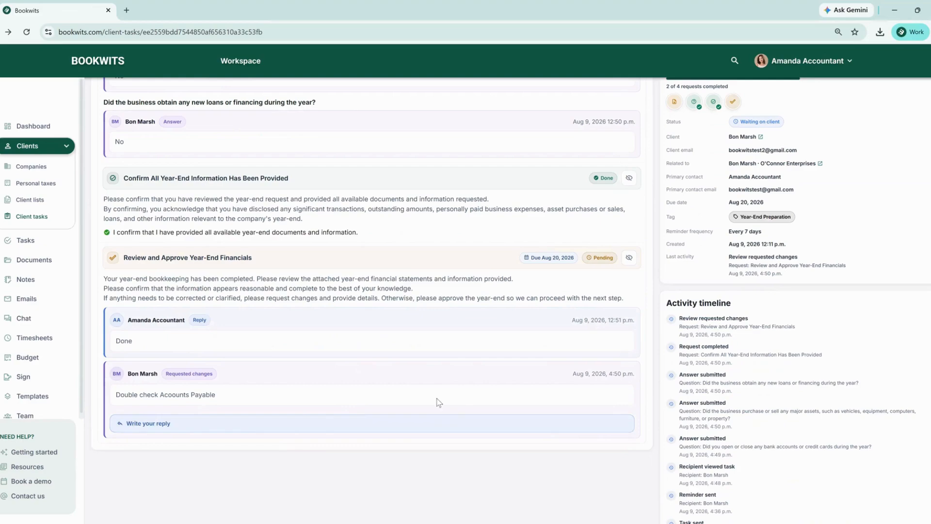
Step: Open the accountant's chat with the client, then return to the client's view
{"action": "scroll", "coordinate": [538, 418], "scroll_direction": "up", "scroll_amount": 3}
{"action": "scroll", "coordinate": [537, 419], "scroll_direction": "up", "scroll_amount": 2}
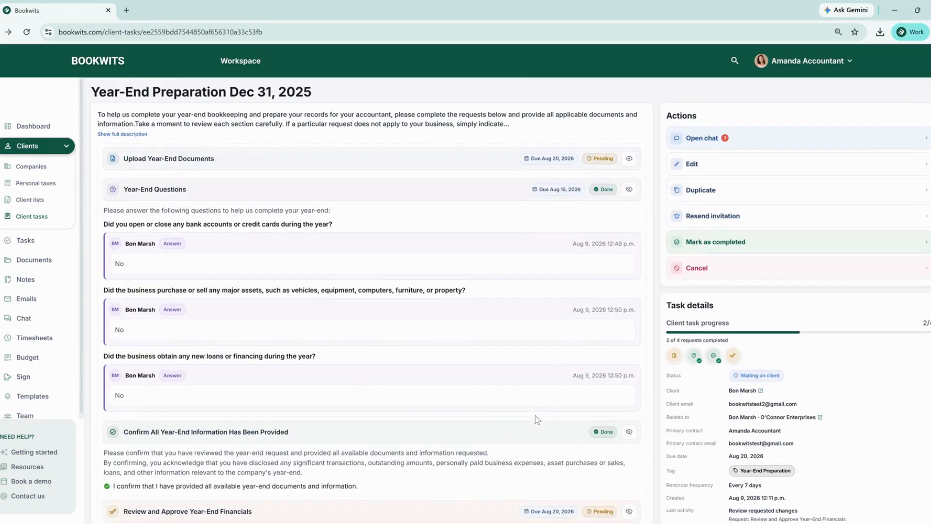
{"action": "left_click", "coordinate": [706, 141]}
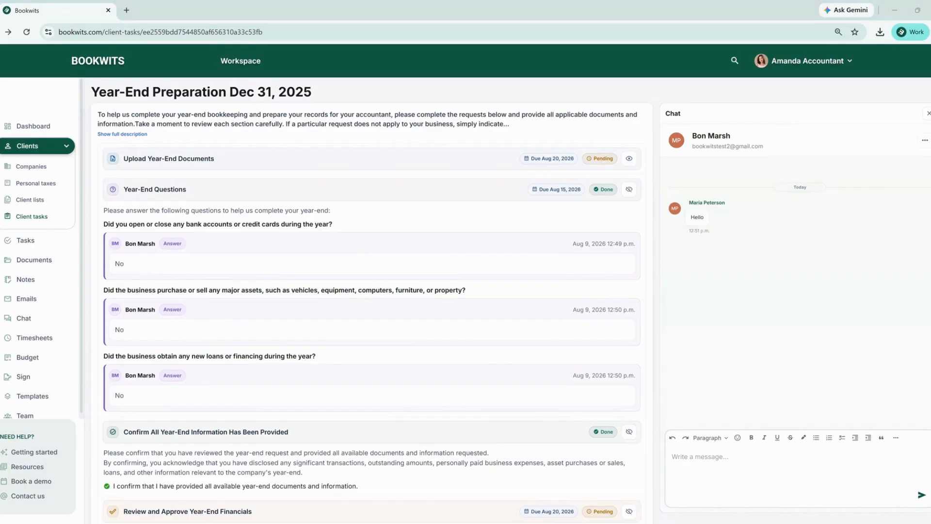
{"action": "key", "text": "alt+Tab"}
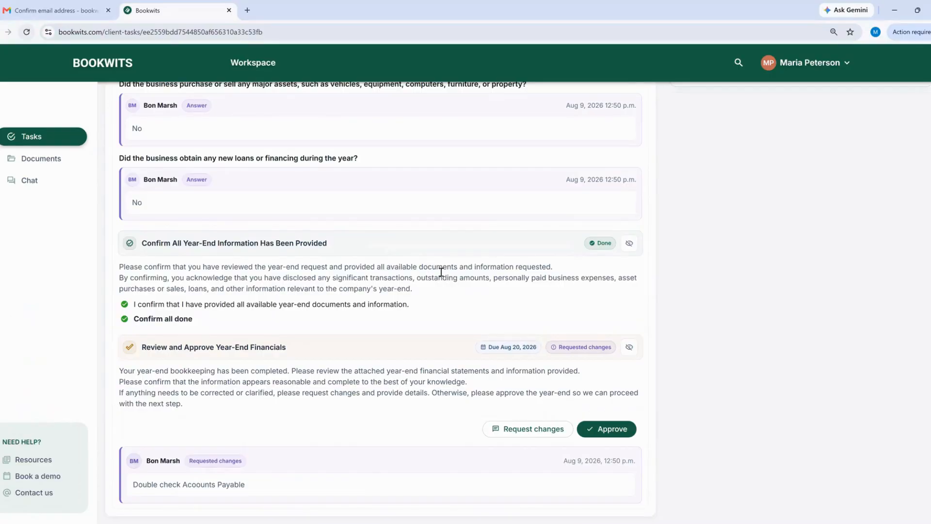
Step: Approve the Review and Approve Year-End Financials request
{"action": "scroll", "coordinate": [442, 304], "scroll_direction": "down", "scroll_amount": 1}
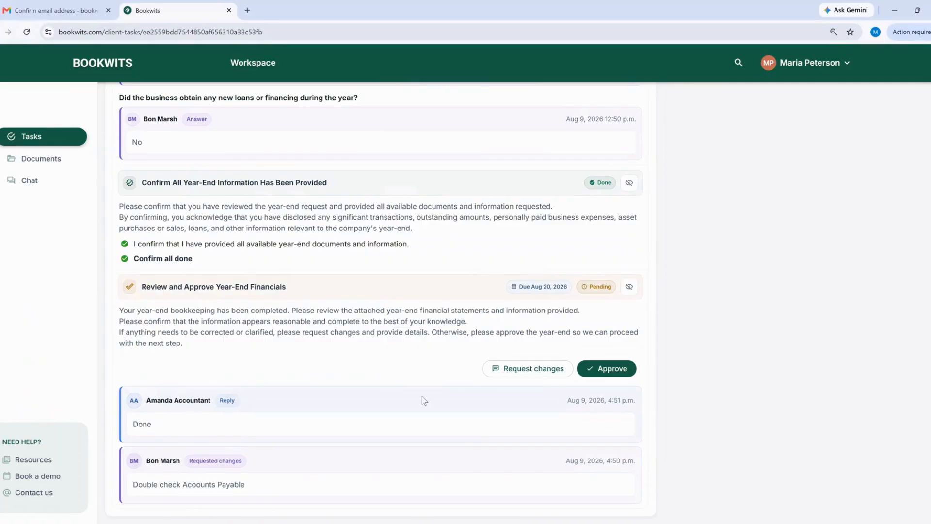
{"action": "left_click", "coordinate": [608, 369]}
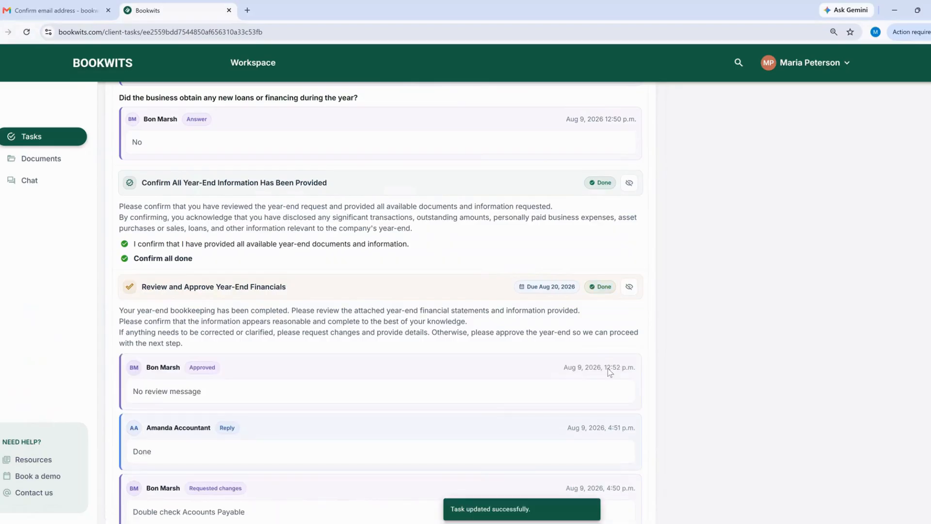
{"action": "scroll", "coordinate": [320, 338], "scroll_direction": "down", "scroll_amount": 1}
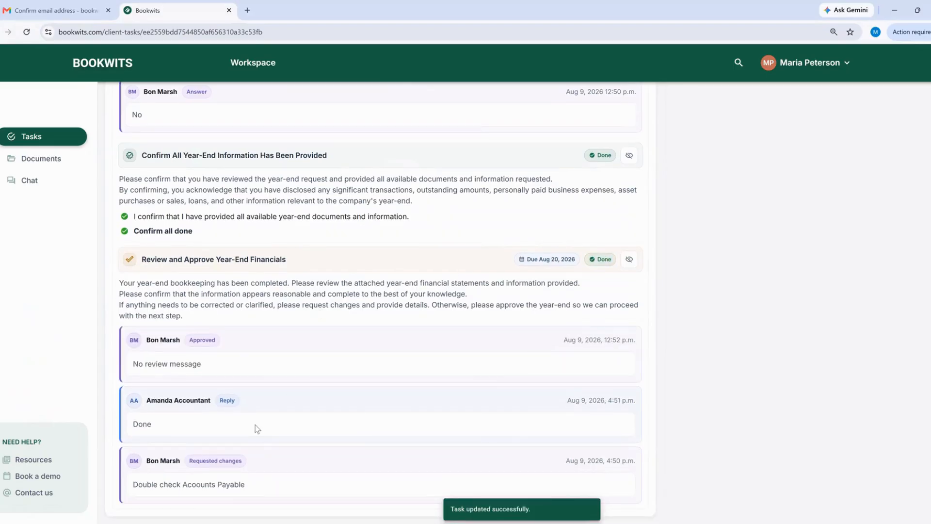
{"action": "scroll", "coordinate": [312, 375], "scroll_direction": "up", "scroll_amount": 10}
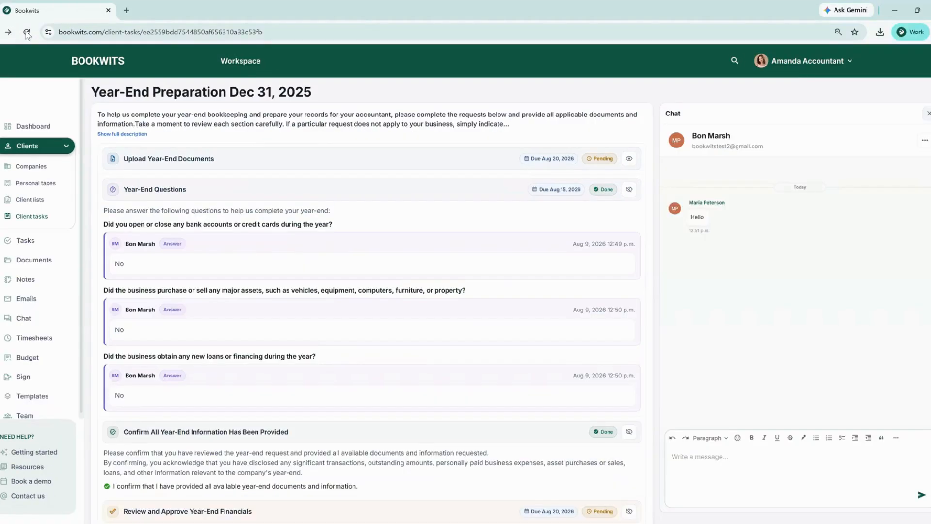
Step: Refresh the accountant's view and mark the Year-End Preparation task as completed
{"action": "left_click", "coordinate": [27, 32]}
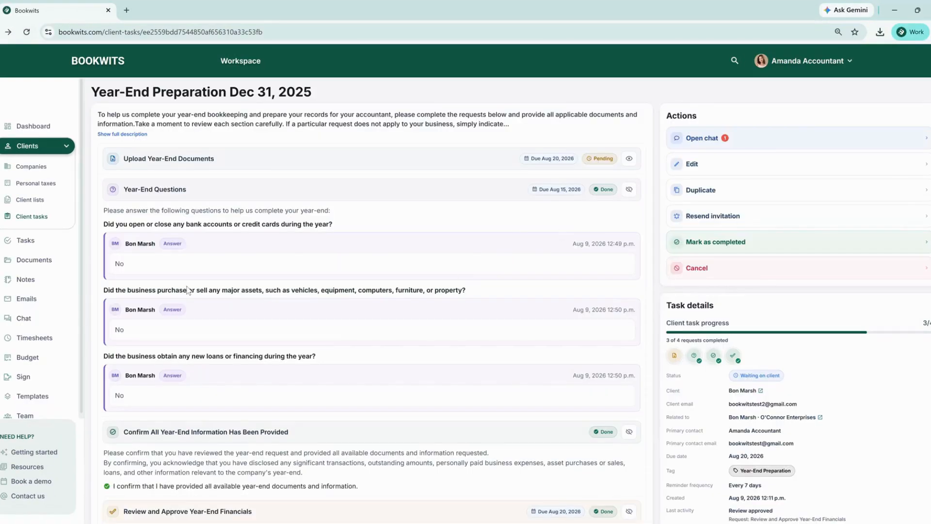
{"action": "scroll", "coordinate": [260, 293], "scroll_direction": "down", "scroll_amount": 5}
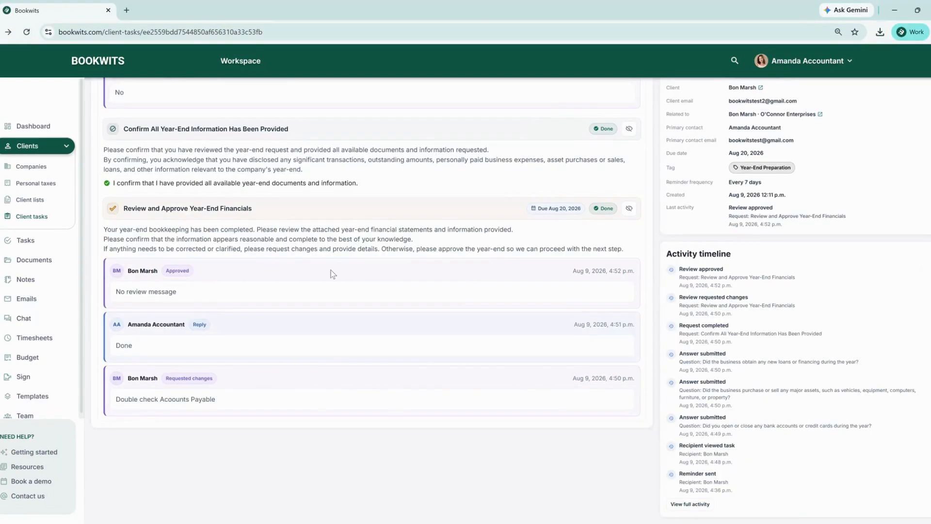
{"action": "scroll", "coordinate": [193, 283], "scroll_direction": "up", "scroll_amount": 5}
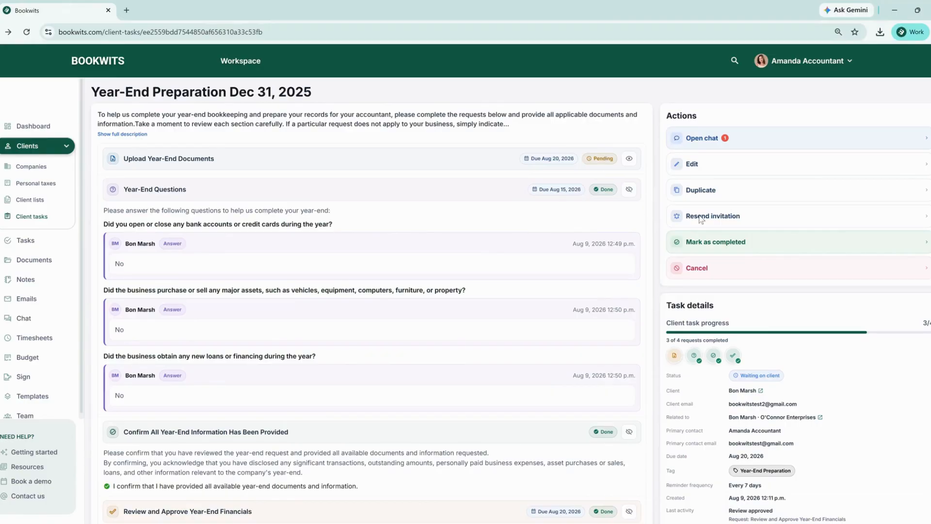
{"action": "left_click", "coordinate": [711, 242]}
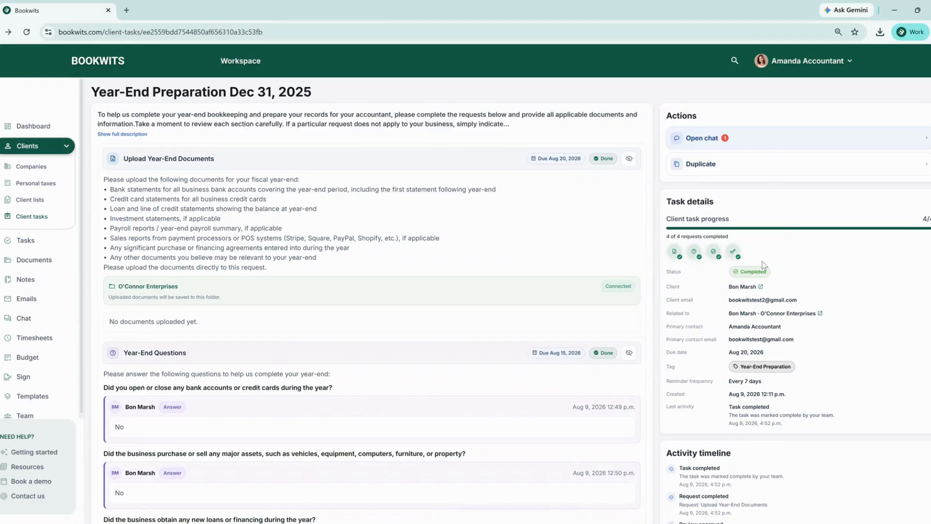
{"action": "scroll", "coordinate": [762, 262], "scroll_direction": "down", "scroll_amount": 8}
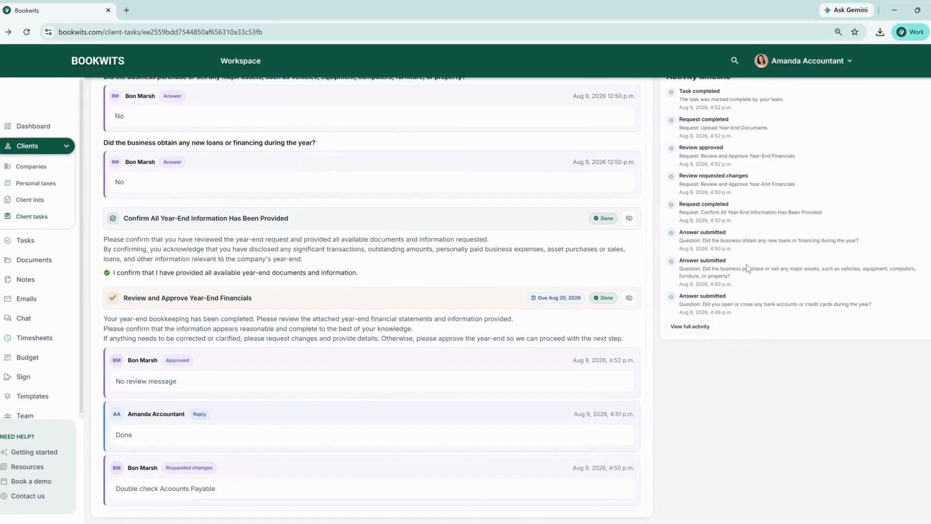
{"action": "scroll", "coordinate": [747, 269], "scroll_direction": "up", "scroll_amount": 8}
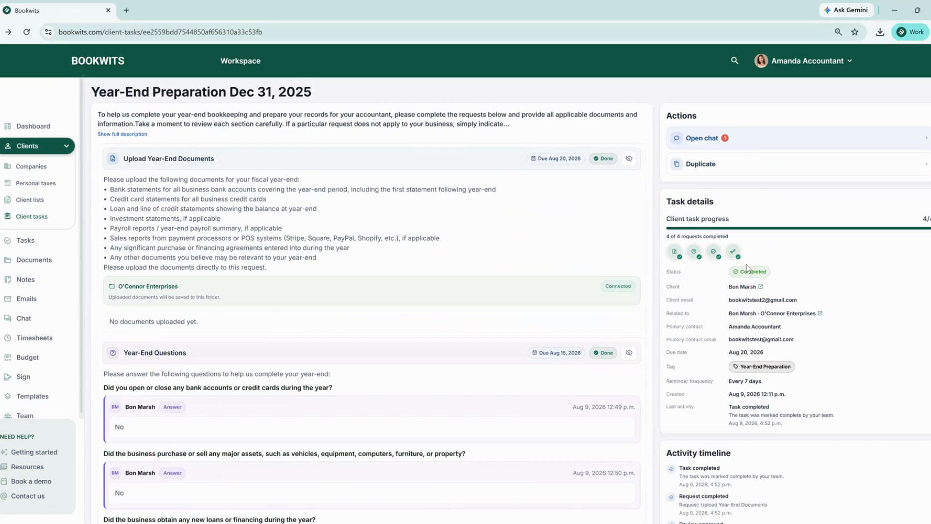